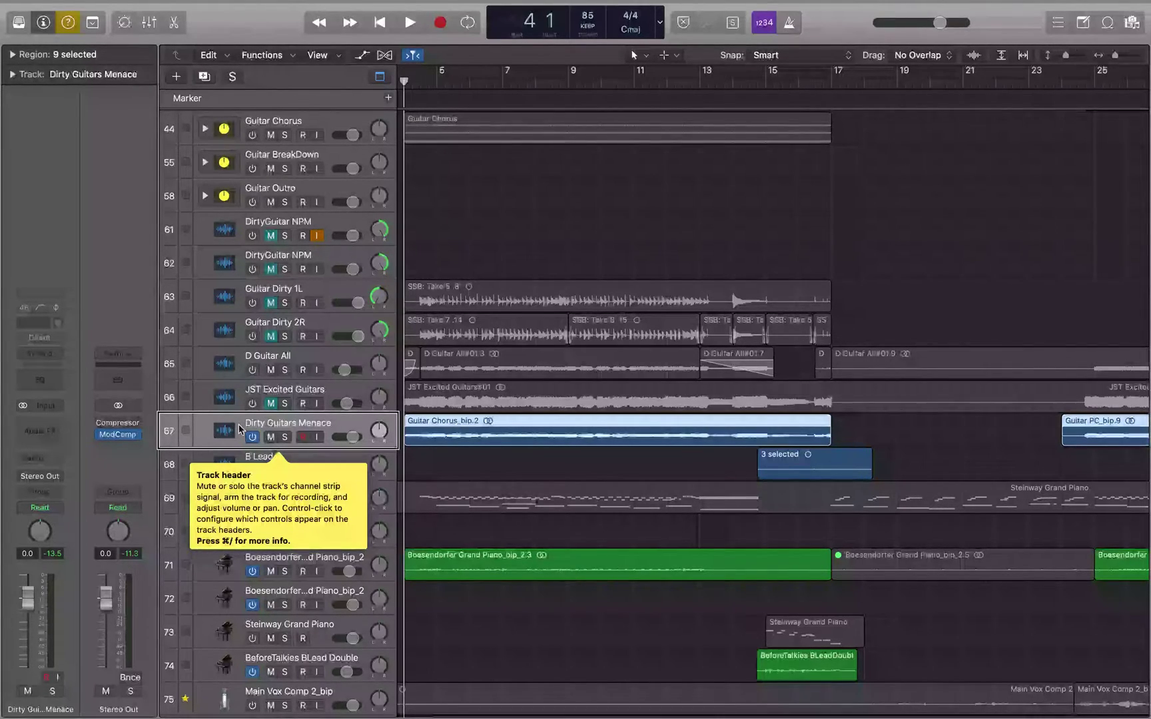
Step: Reselect the Dirty Guitars Menace track and jump the playhead to bar 105 and back to bar 3
{"action": "left_click", "coordinate": [240, 462]}
{"action": "left_click", "coordinate": [240, 428]}
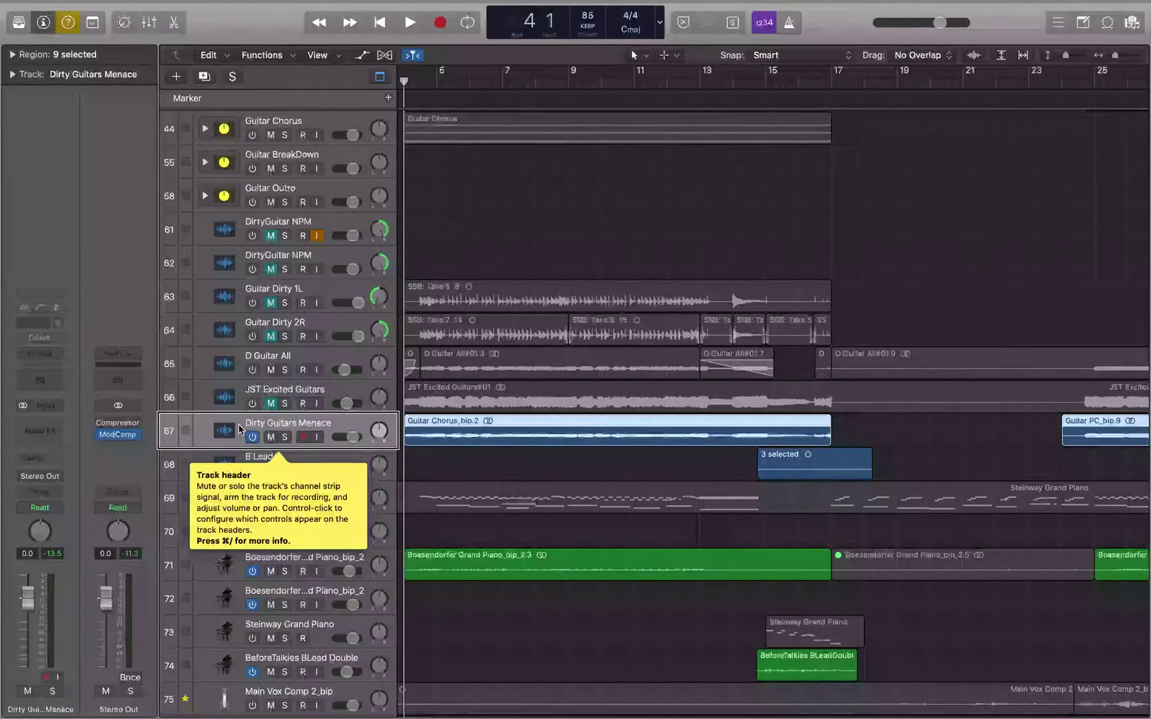
{"action": "key", "text": "End"}
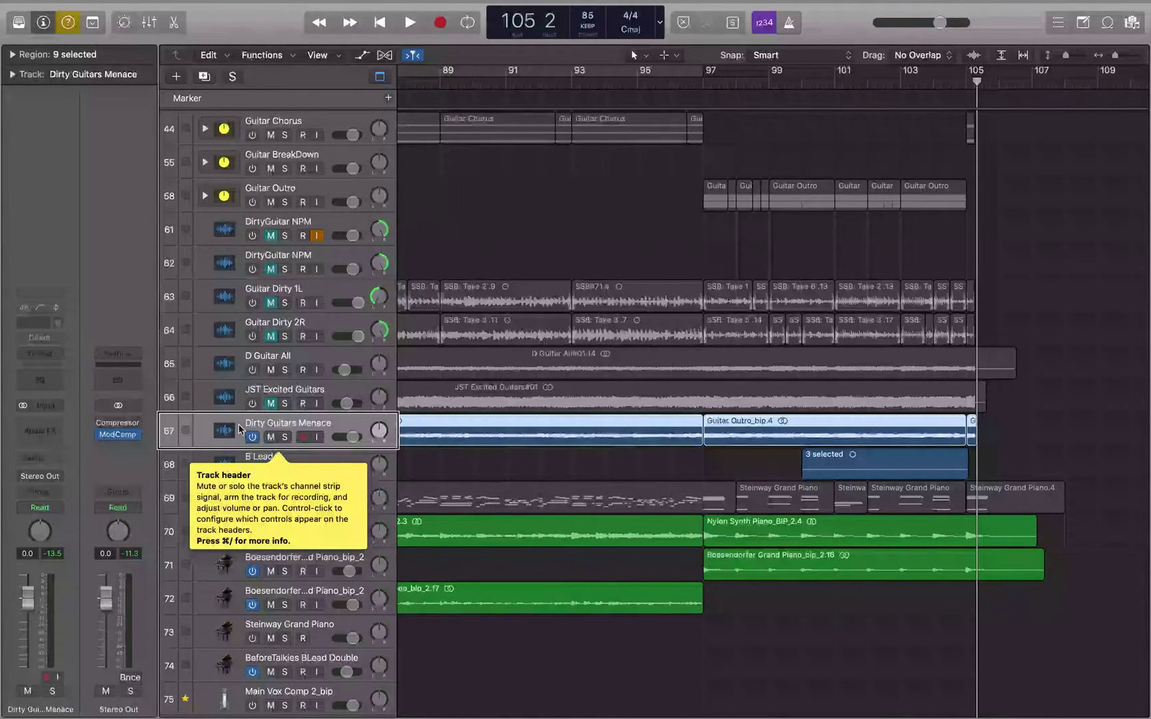
{"action": "key", "text": "Home"}
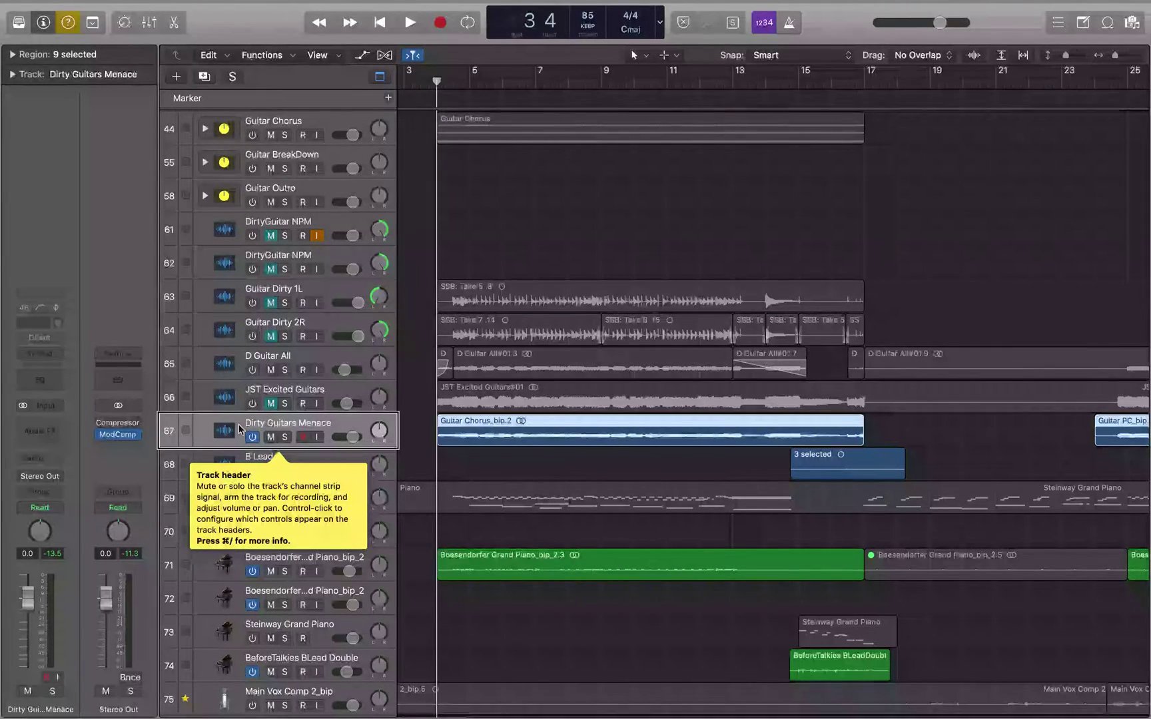
Step: Select only Guitar Chorus_bip.2, check its start and end, then bring ZProject #2Faster De-RobotizeDrums forward
{"action": "key", "text": "Left"}
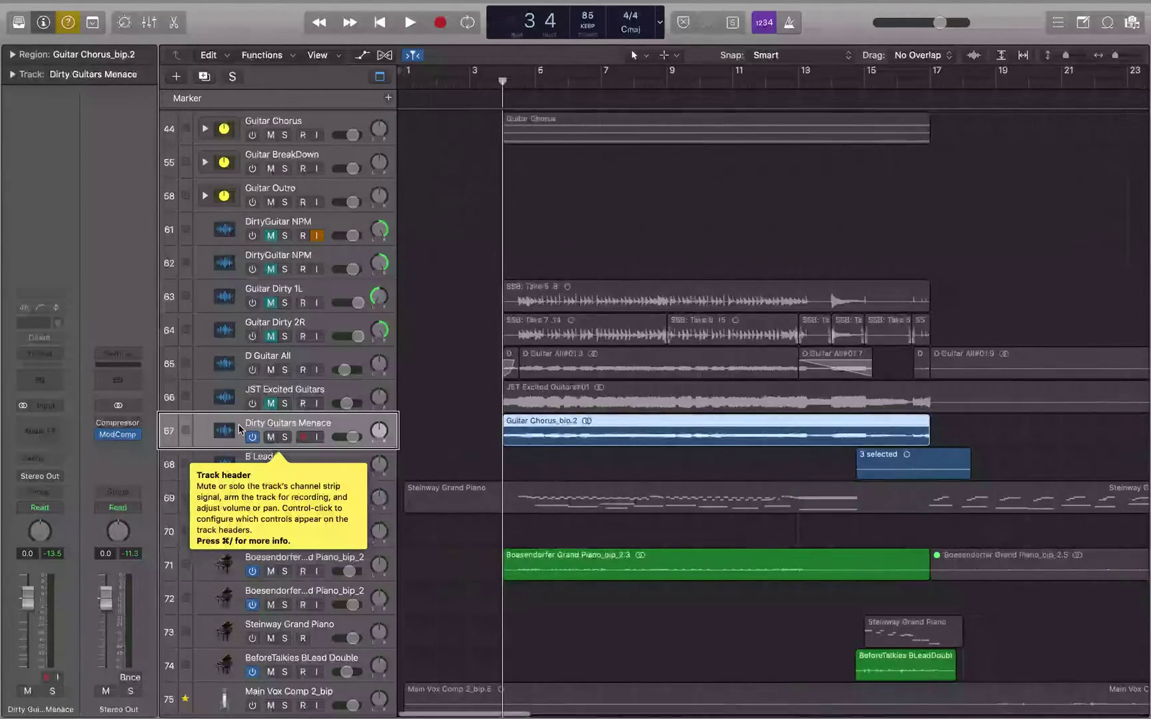
{"action": "key", "text": "shift+End"}
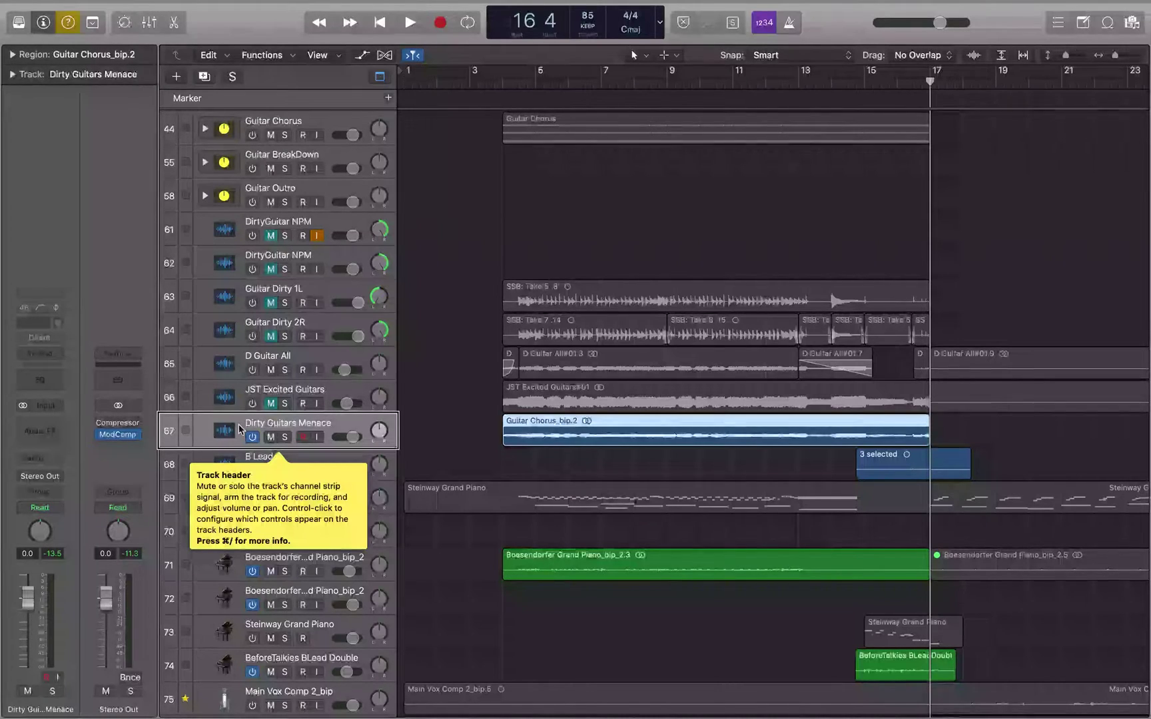
{"action": "key", "text": "shift+Home"}
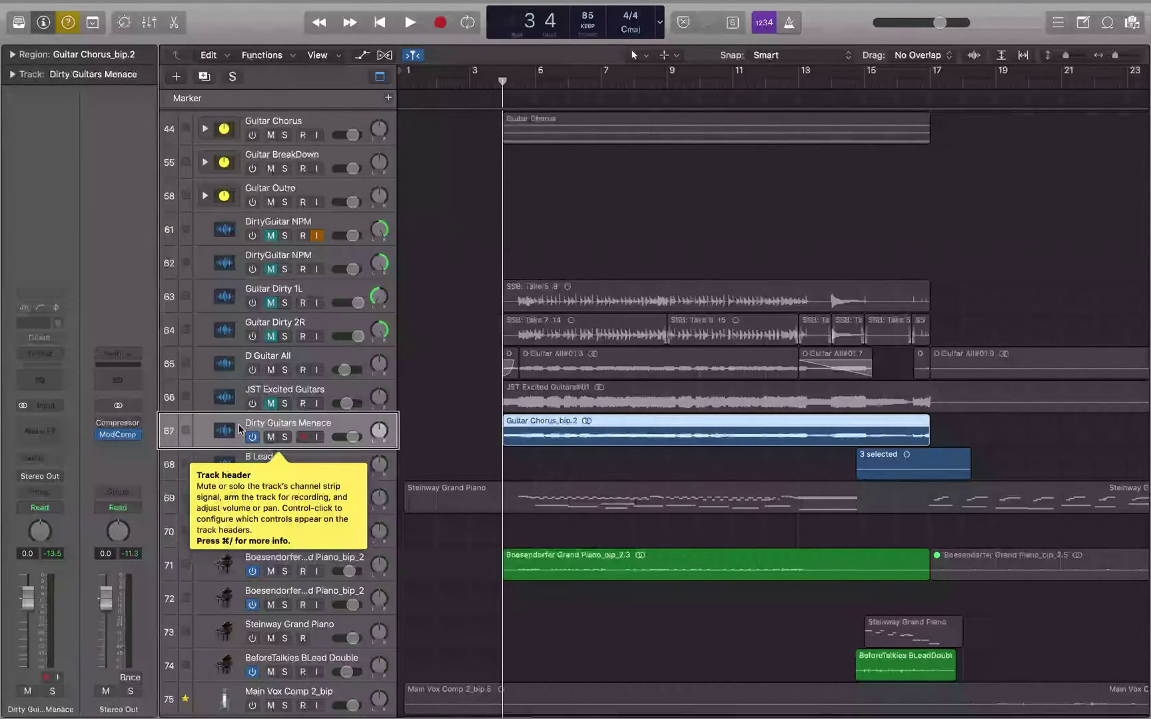
{"action": "key", "text": "super+grave"}
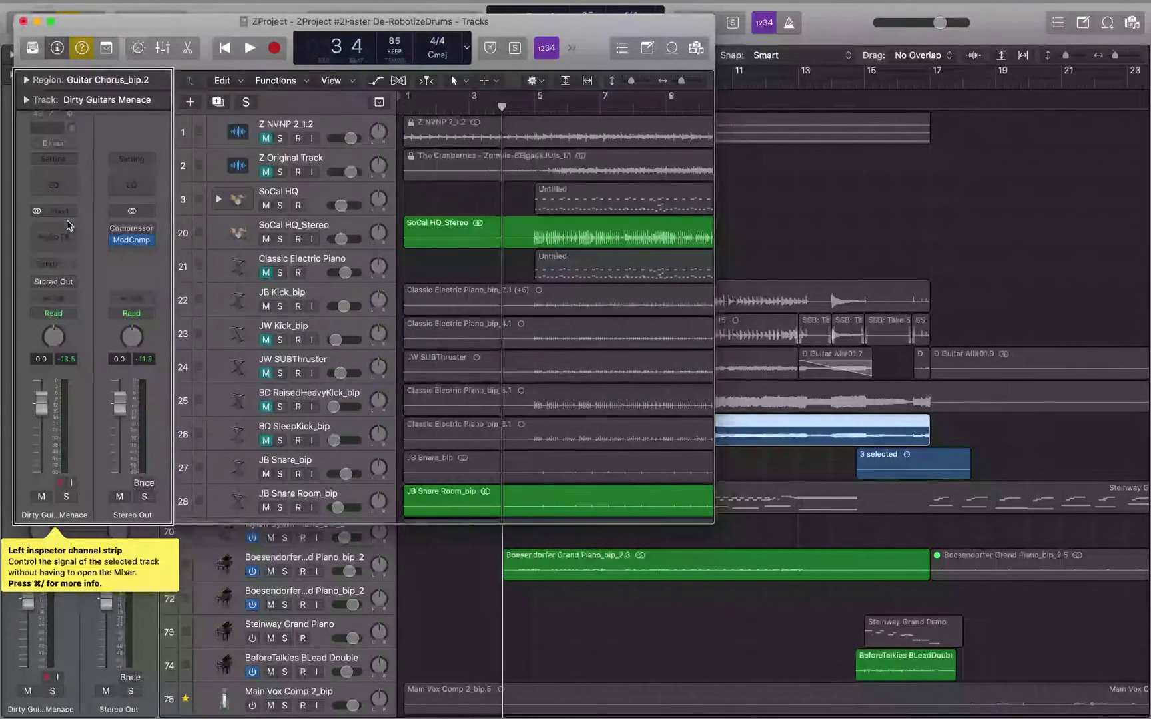
Step: Expand the Guitar Chorus_bip.2 region settings in the inspector, leaving the region name unchanged
{"action": "left_click", "coordinate": [26, 80]}
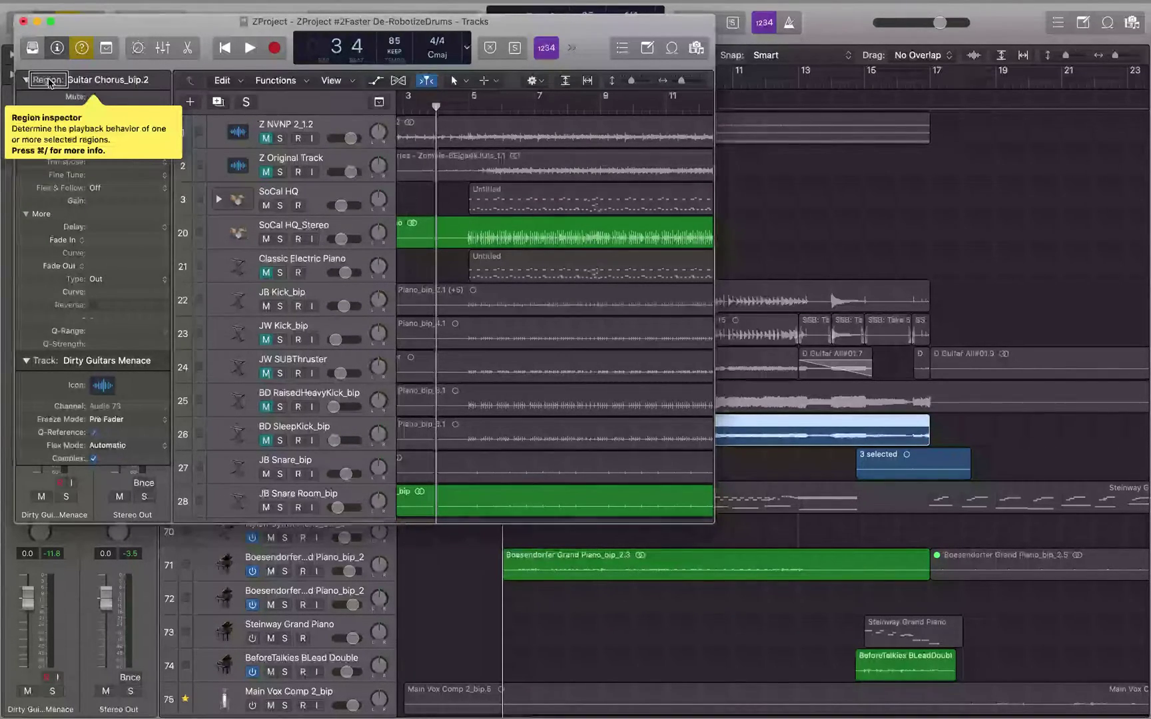
{"action": "double_click", "coordinate": [108, 79]}
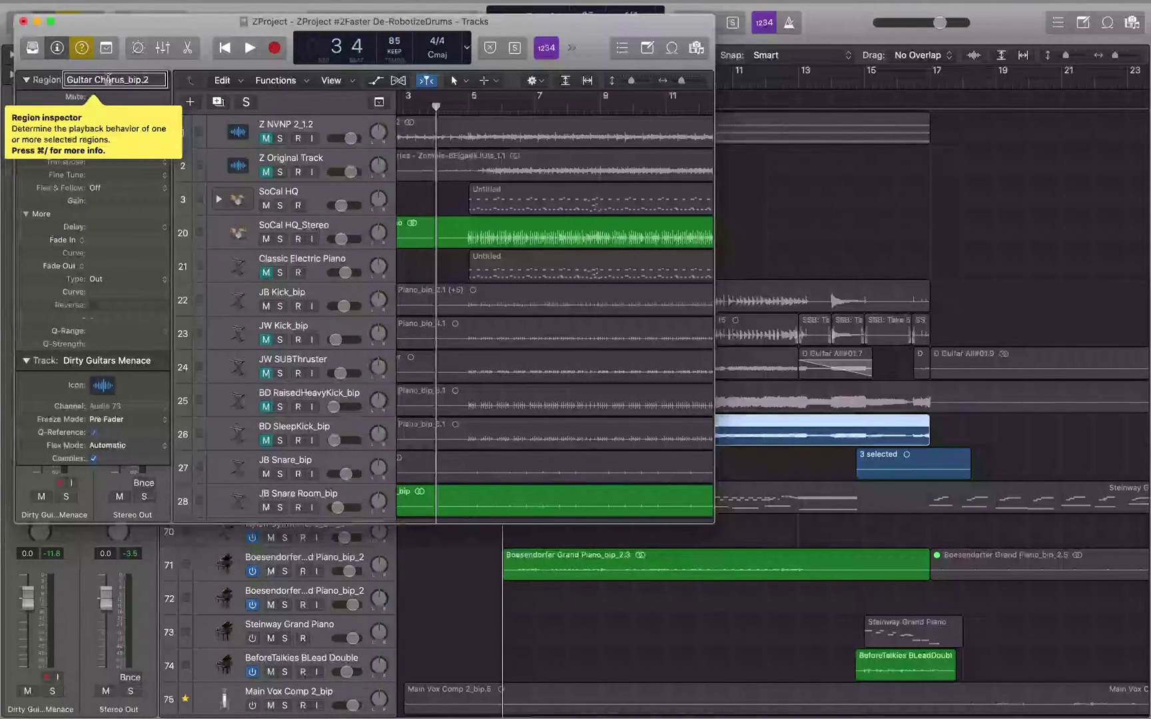
{"action": "left_click", "coordinate": [68, 177]}
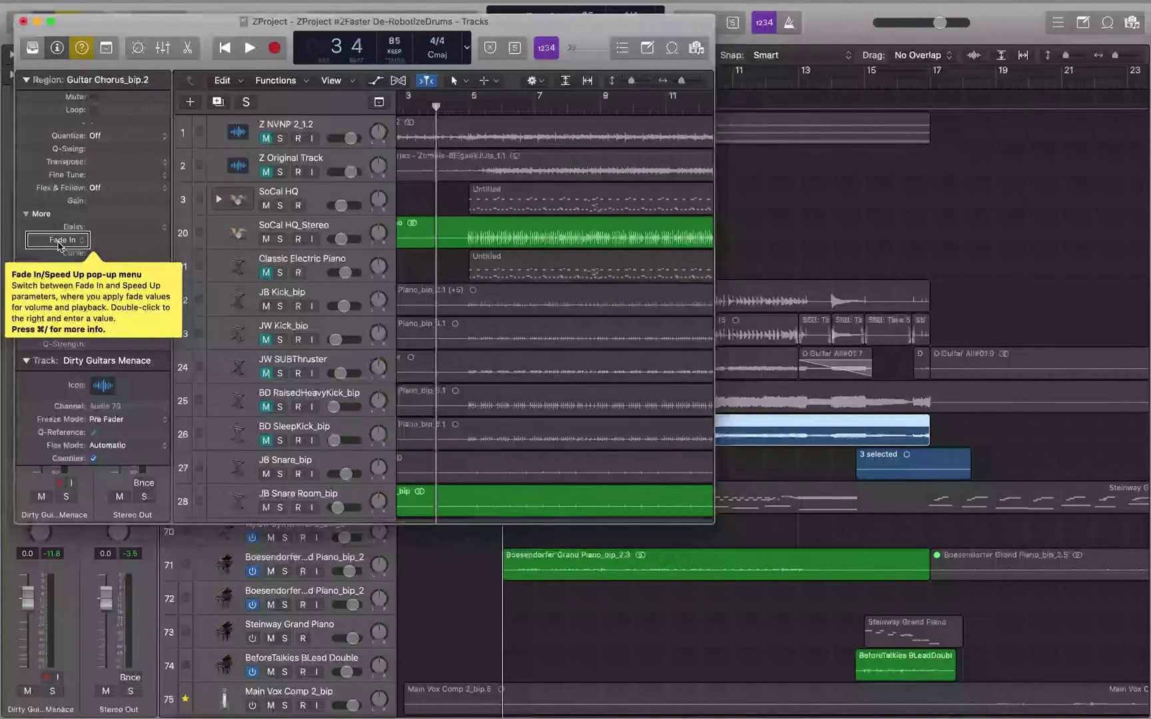
Step: Keep the region's Fade In/Speed Up parameter set to Fade In
{"action": "left_click", "coordinate": [59, 243]}
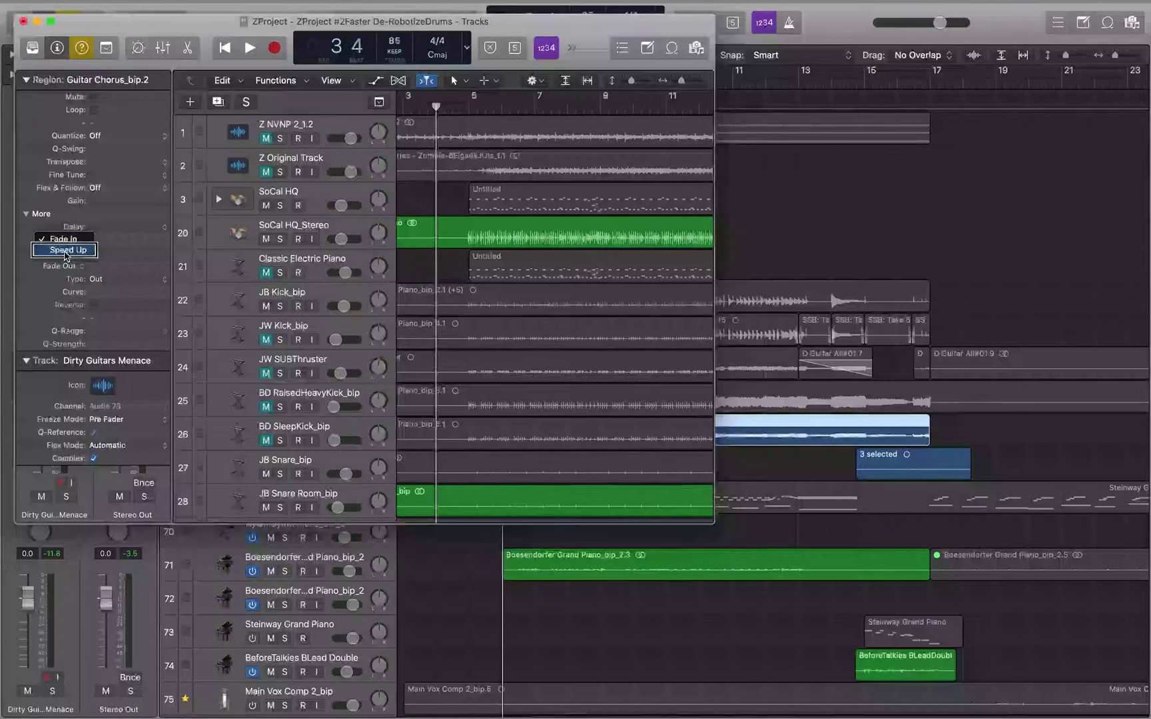
{"action": "left_click", "coordinate": [59, 242]}
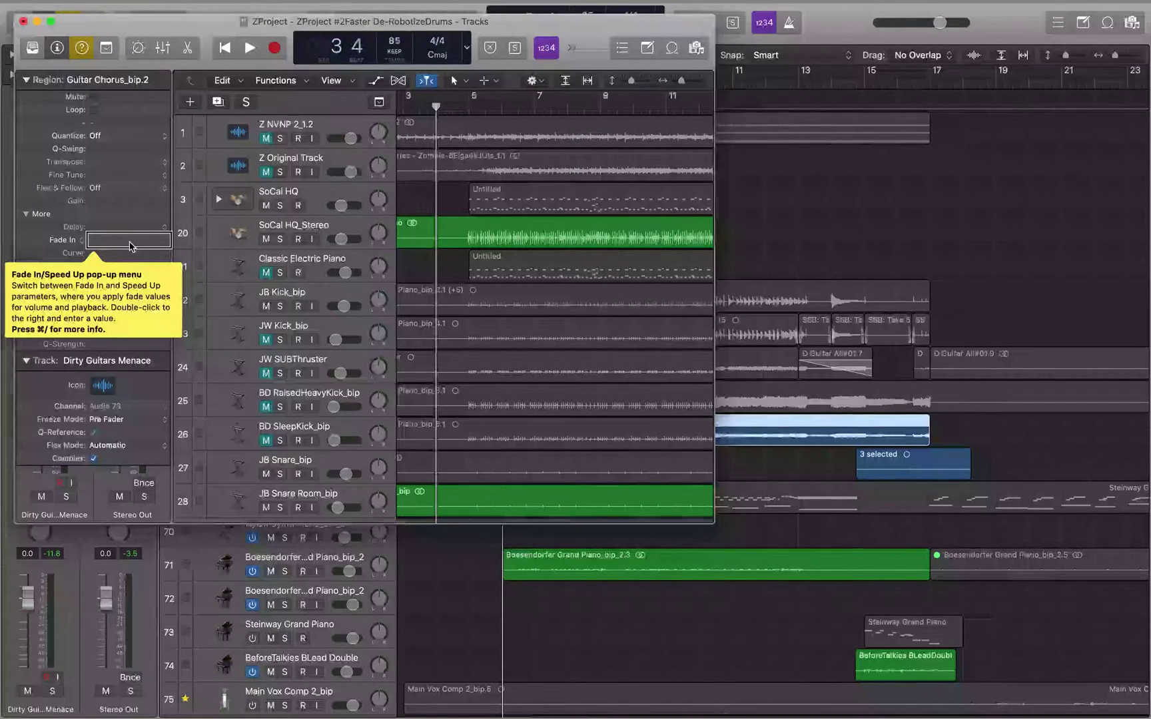
{"action": "key", "text": "space"}
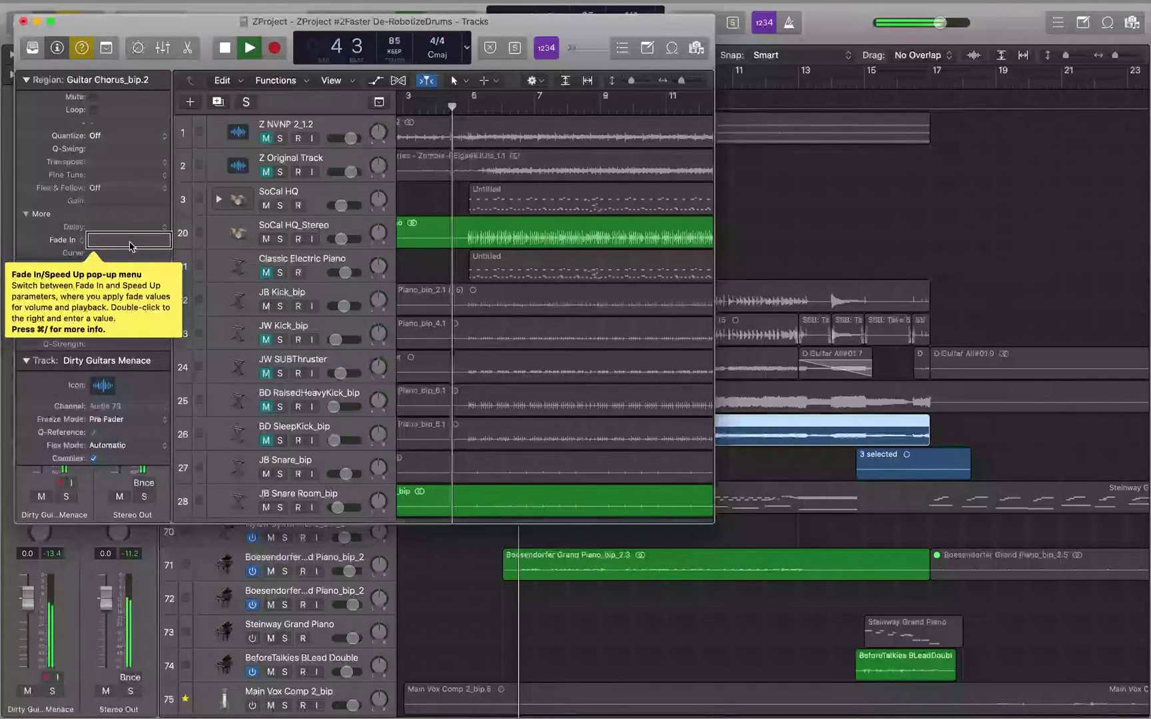
{"action": "key", "text": "space"}
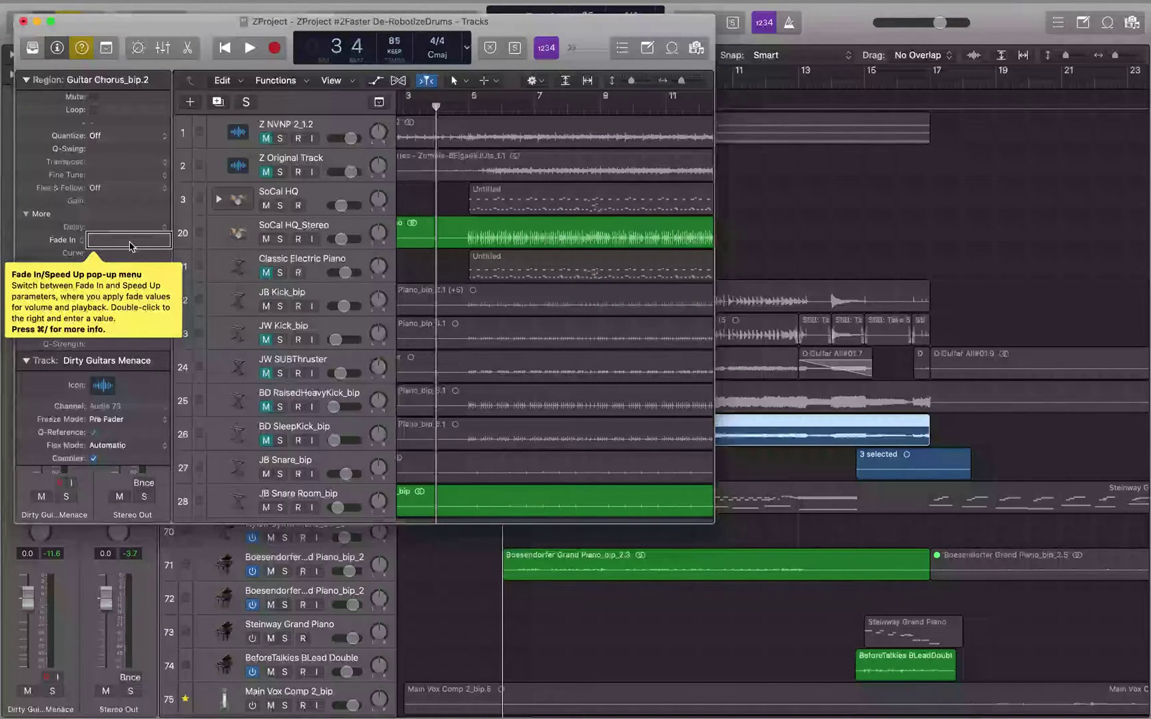
{"action": "type", "text": "999"}
{"action": "key", "text": "space"}
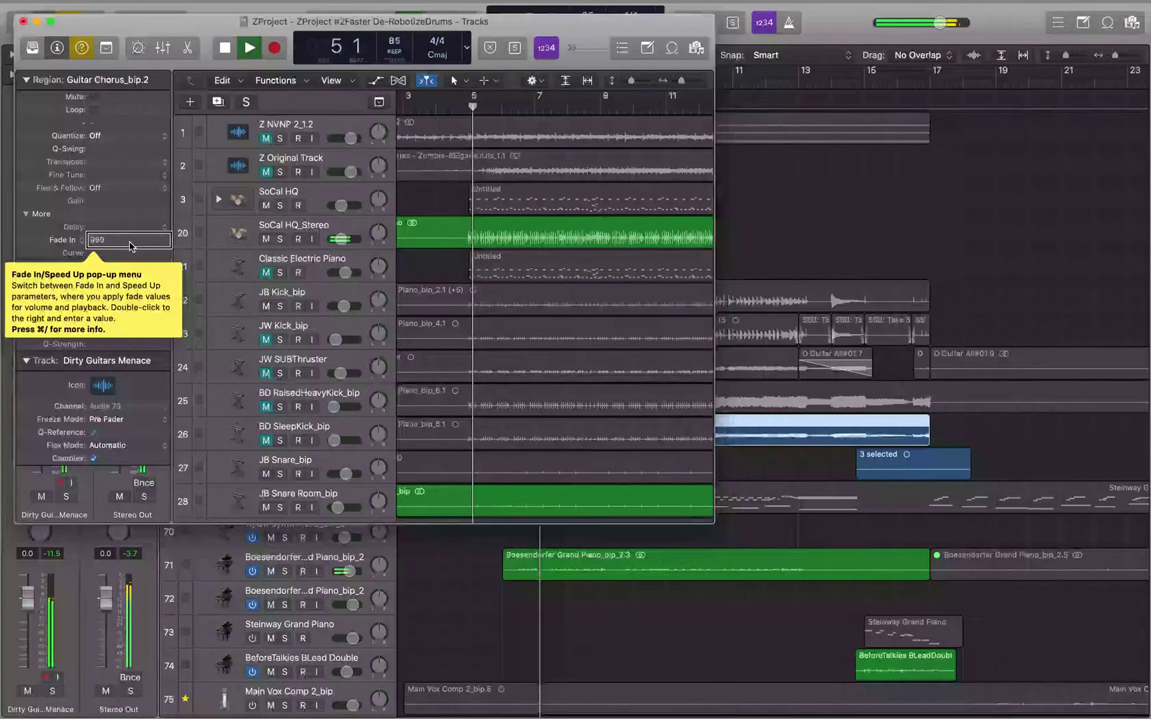
{"action": "key", "text": "space"}
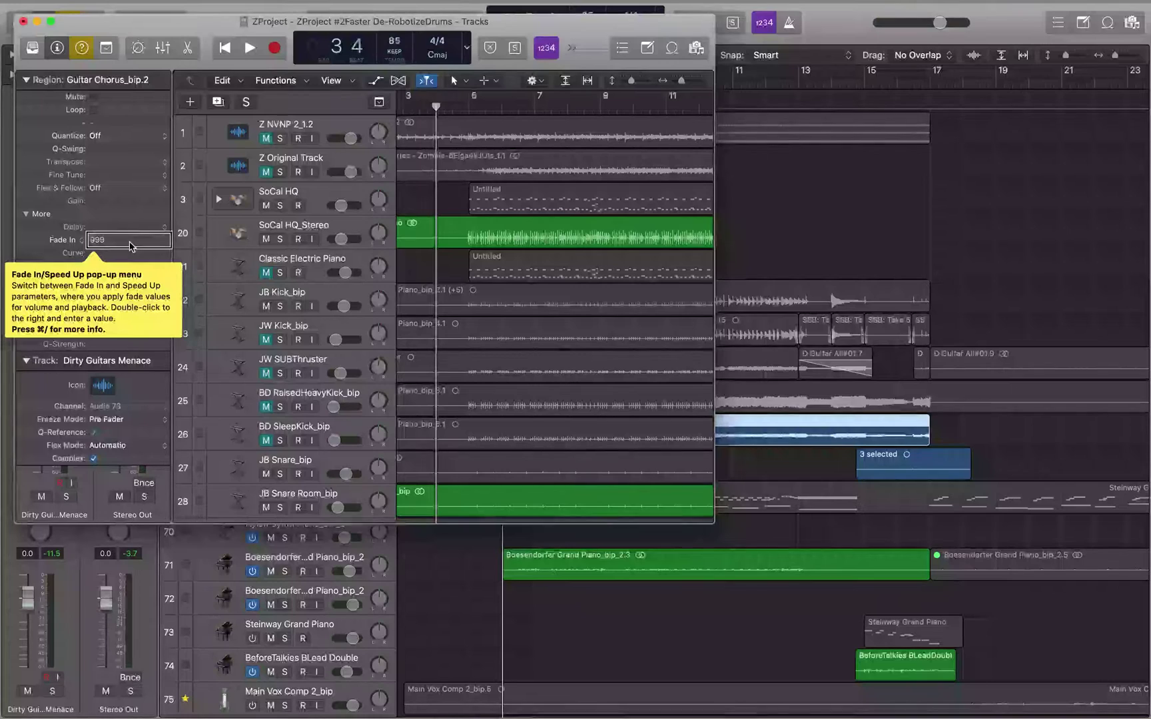
{"action": "key", "text": "BackSpace"}
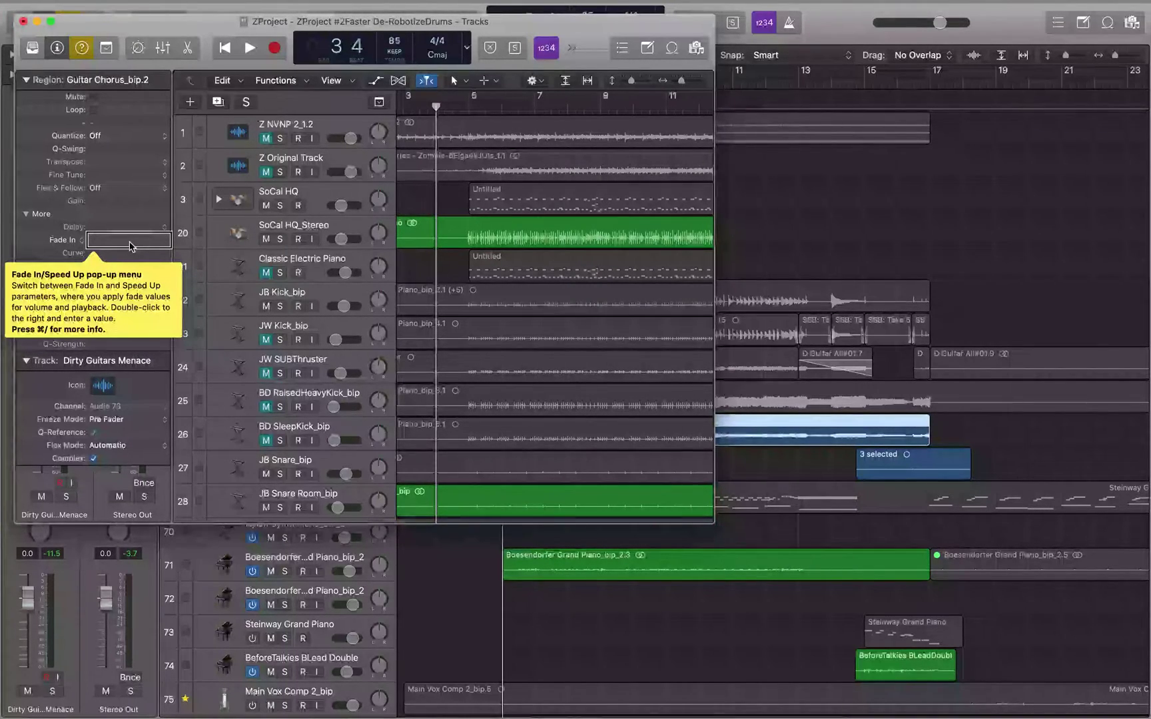
{"action": "type", "text": "10"}
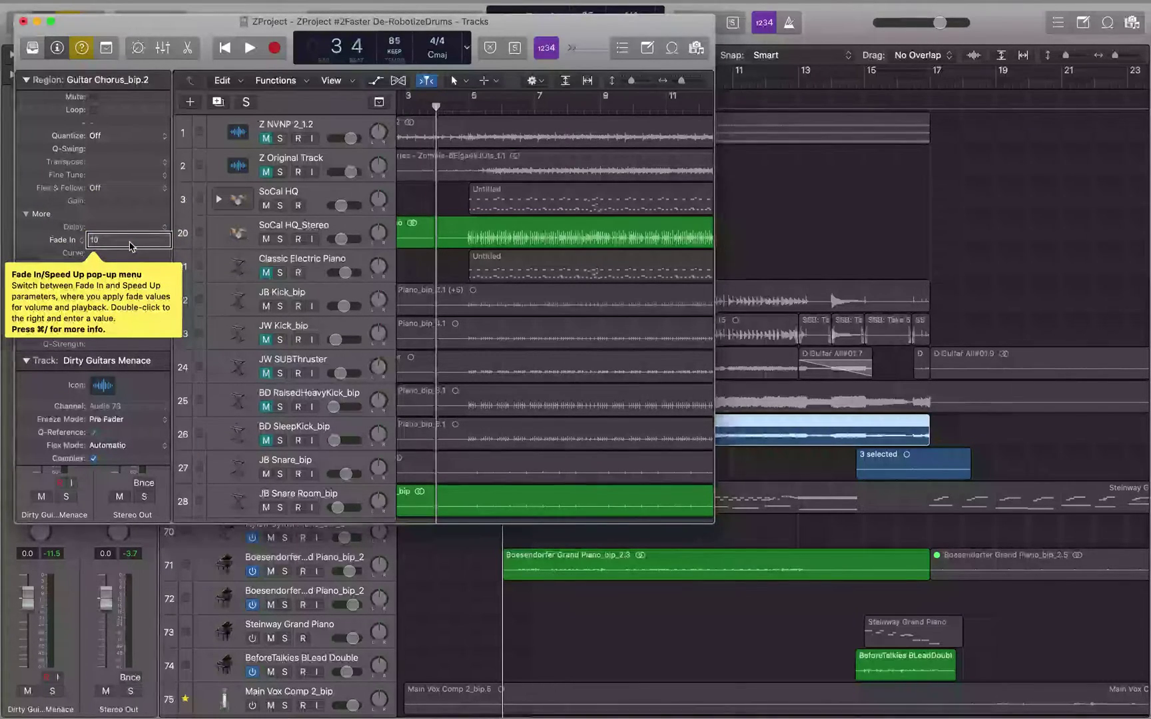
{"action": "key", "text": "space"}
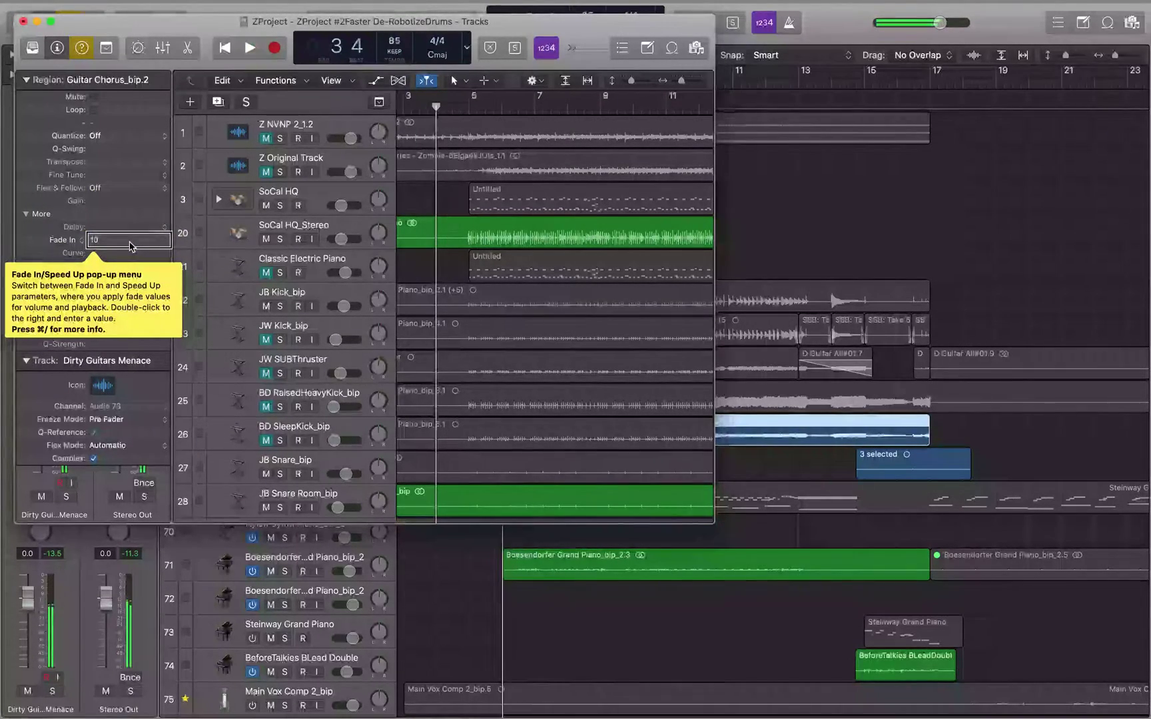
{"action": "key", "text": "space"}
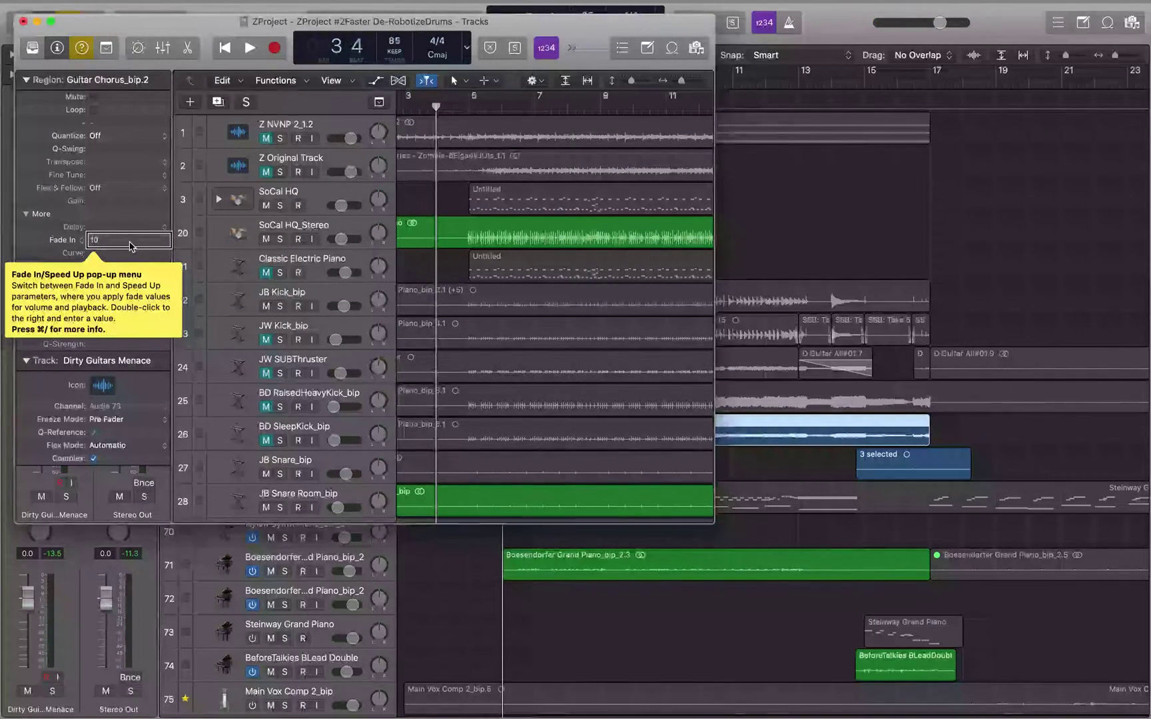
{"action": "type", "text": "50"}
{"action": "type", "text": "120"}
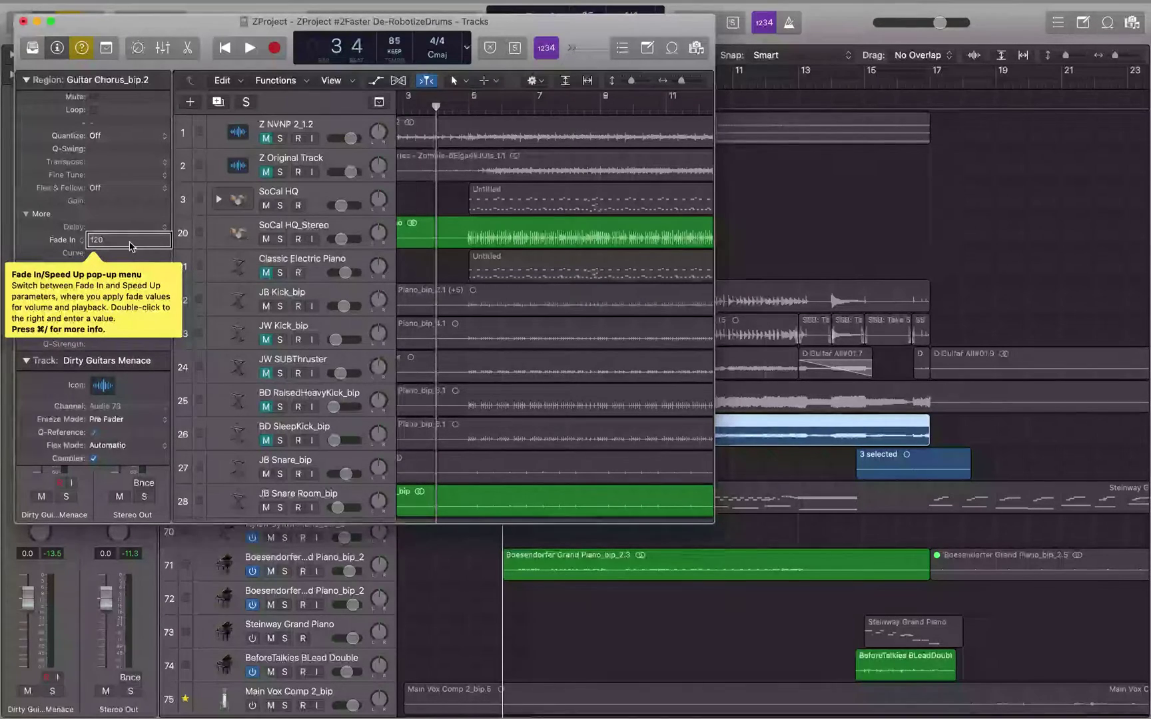
{"action": "key", "text": "space"}
{"action": "key", "text": "space"}
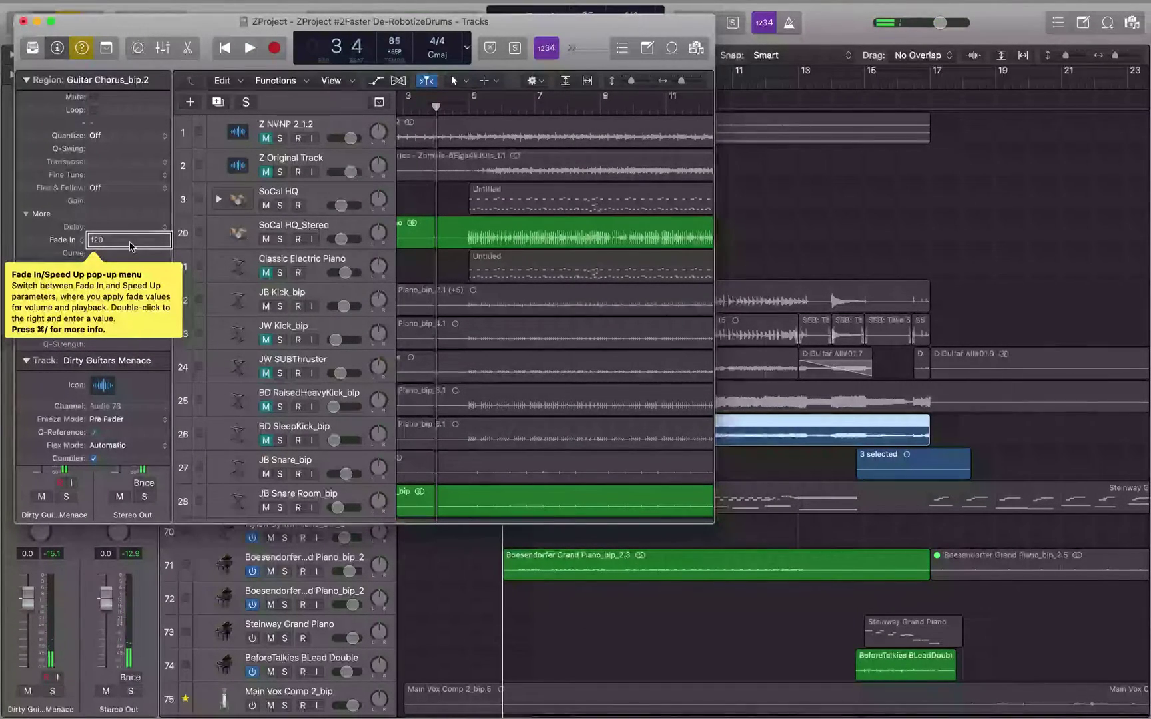
{"action": "key", "text": "space"}
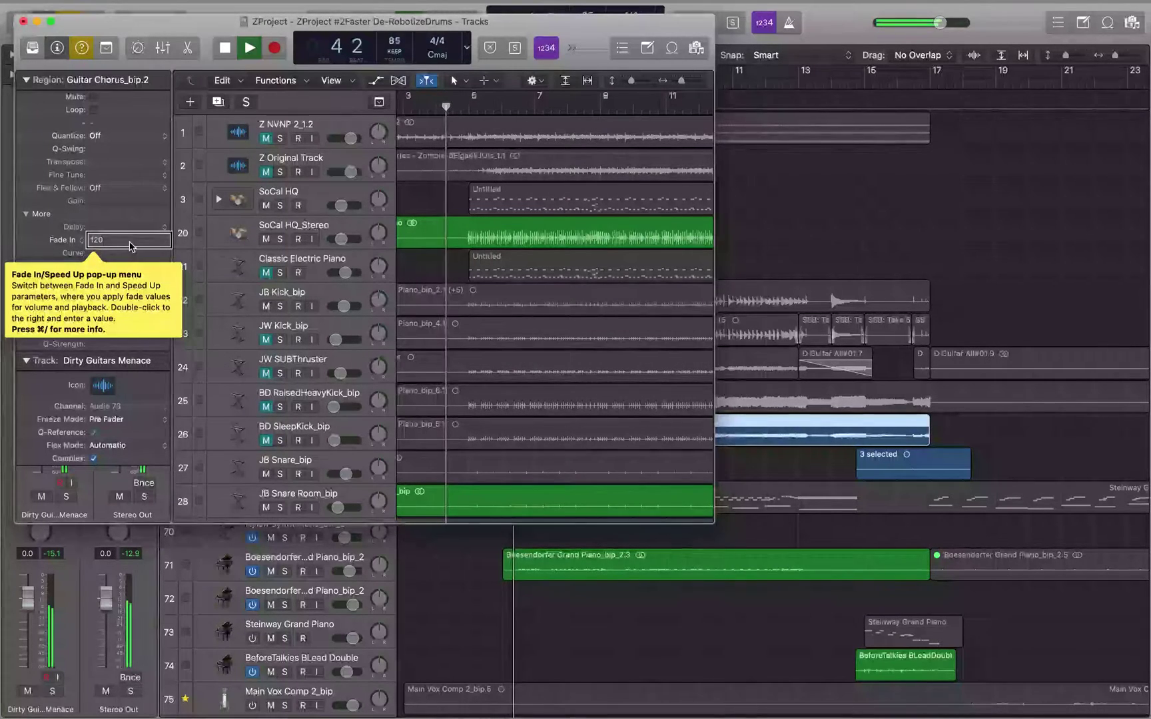
{"action": "key", "text": "space"}
{"action": "key", "text": "BackSpace"}
{"action": "key", "text": "BackSpace"}
{"action": "type", "text": "00"}
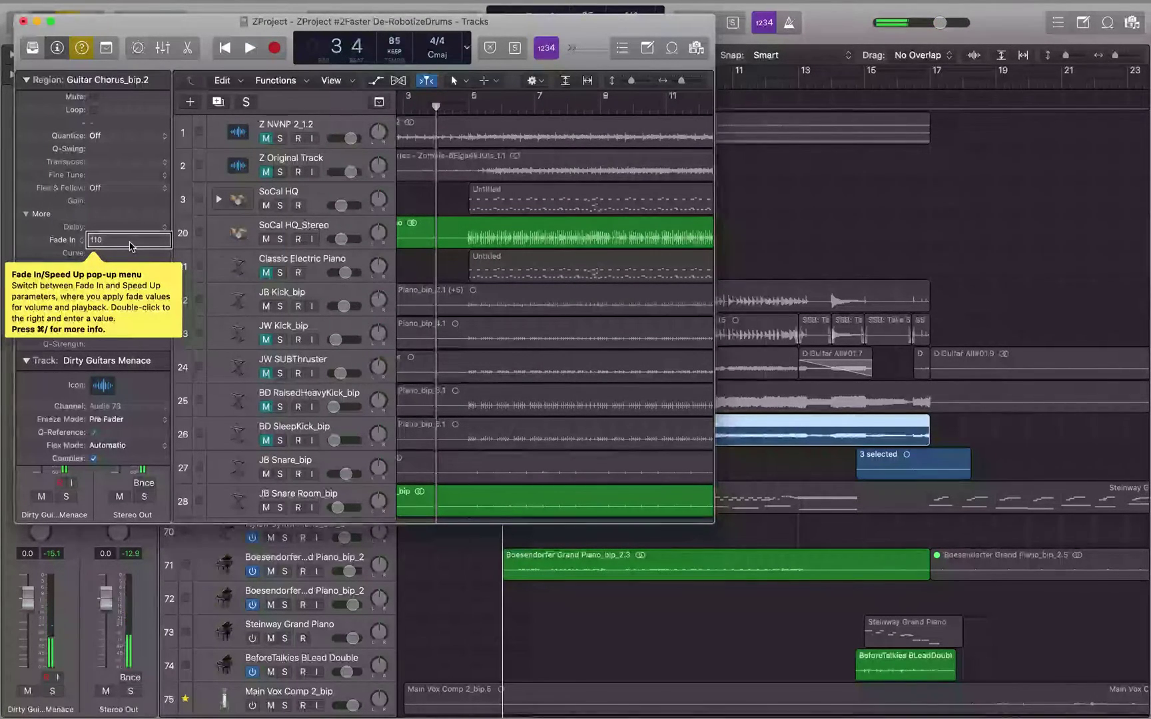
{"action": "key", "text": "BackSpace"}
{"action": "key", "text": "BackSpace"}
{"action": "type", "text": "40"}
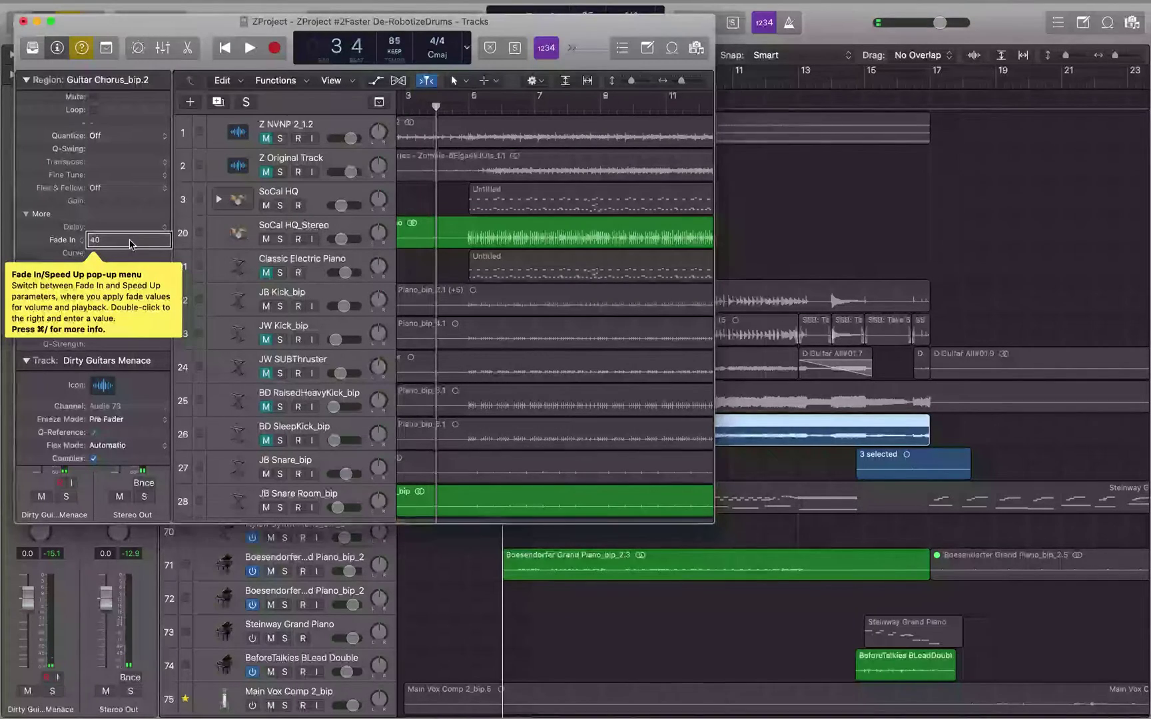
{"action": "key", "text": "BackSpace"}
{"action": "key", "text": "BackSpace"}
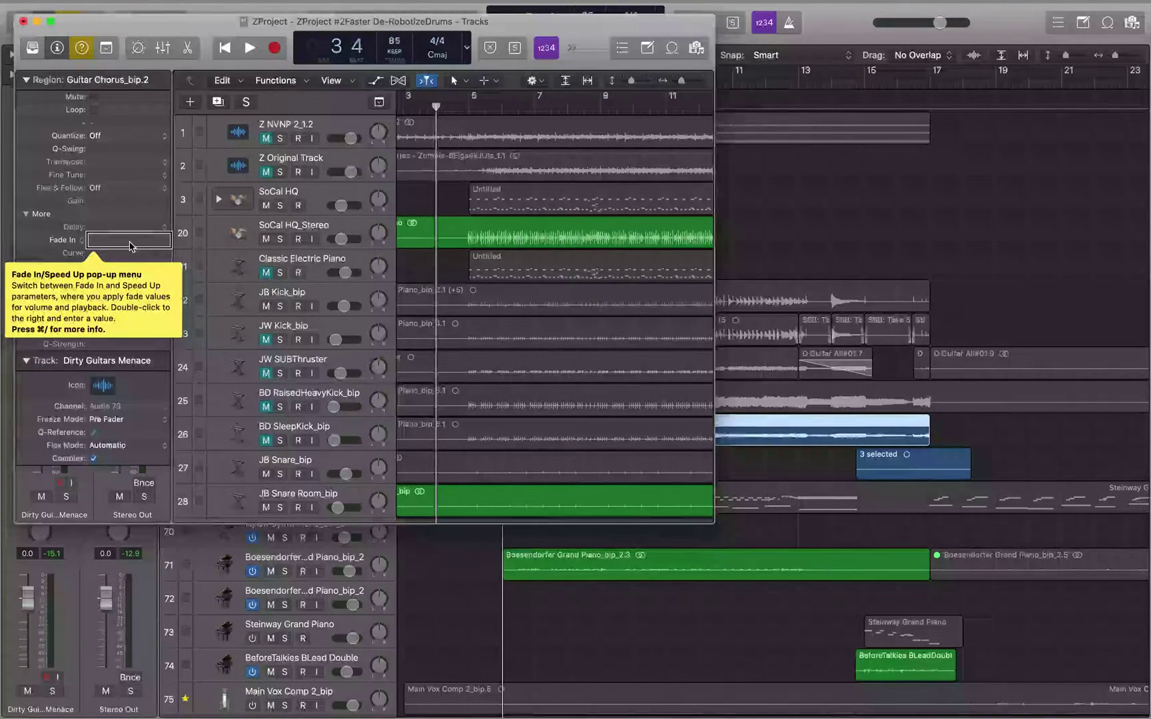
Step: Give the region a 999 fade-in and audition it from bar 3
{"action": "type", "text": "999"}
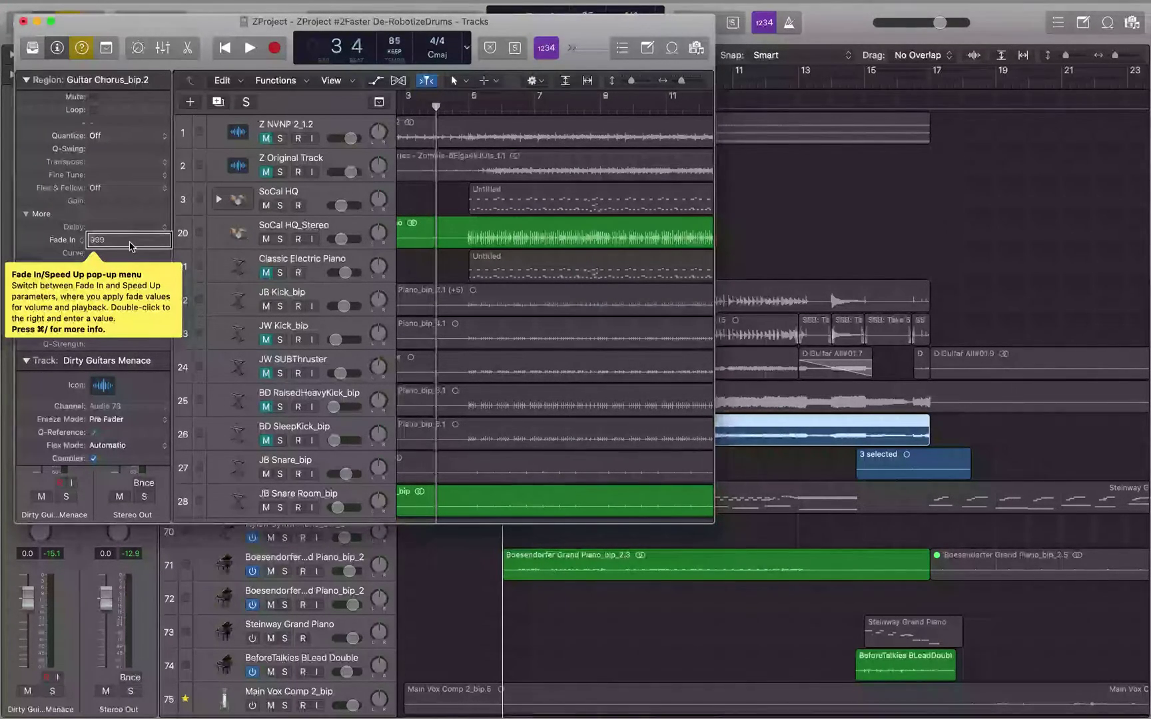
{"action": "key", "text": "space"}
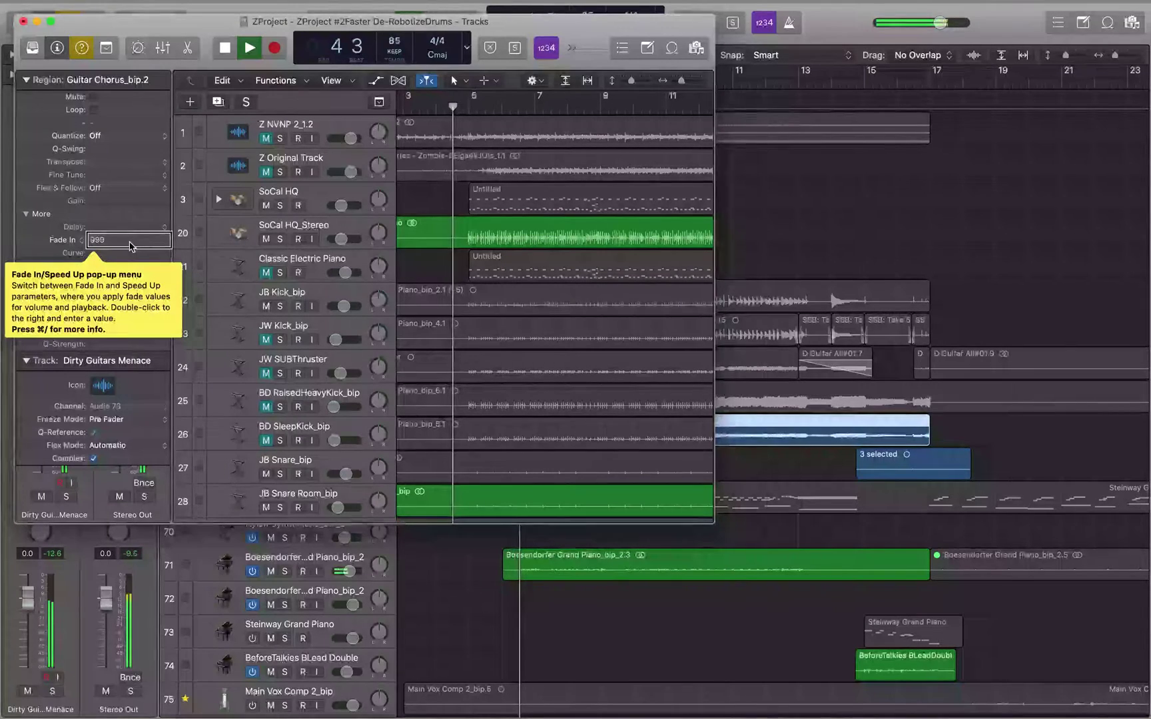
{"action": "key", "text": "space"}
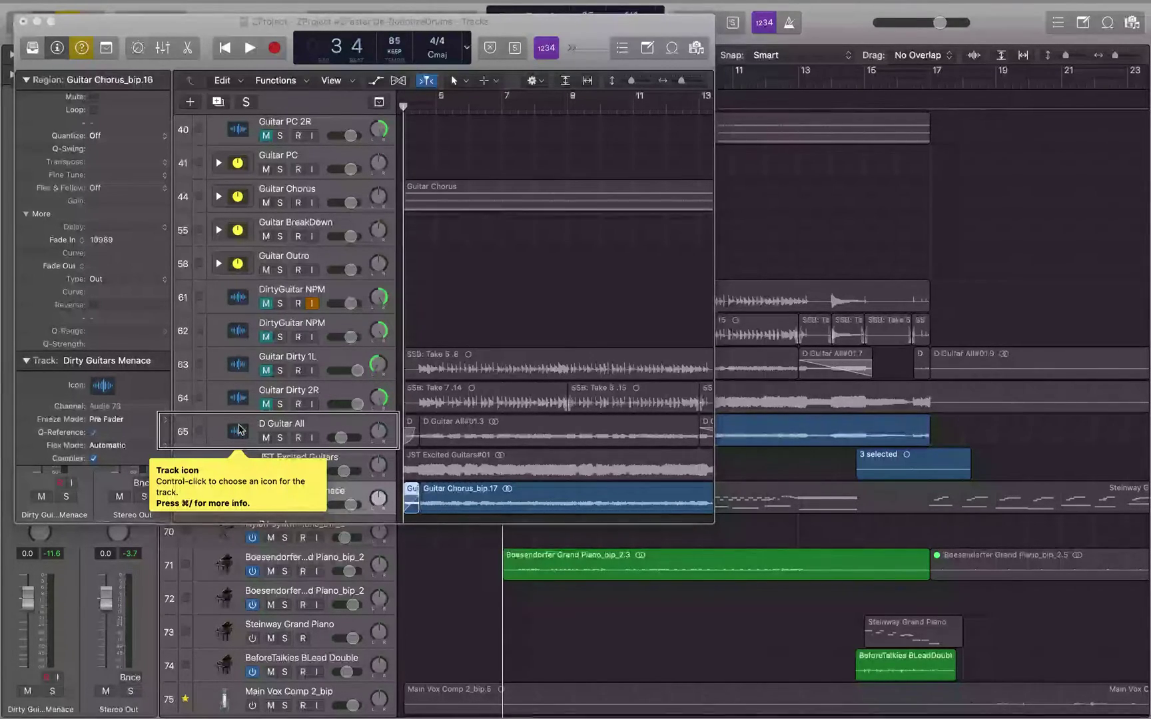
Step: Move to Guitar Chorus_bip.17, bring the playhead to bar 13, and split the chorus regions there
{"action": "key", "text": "Right"}
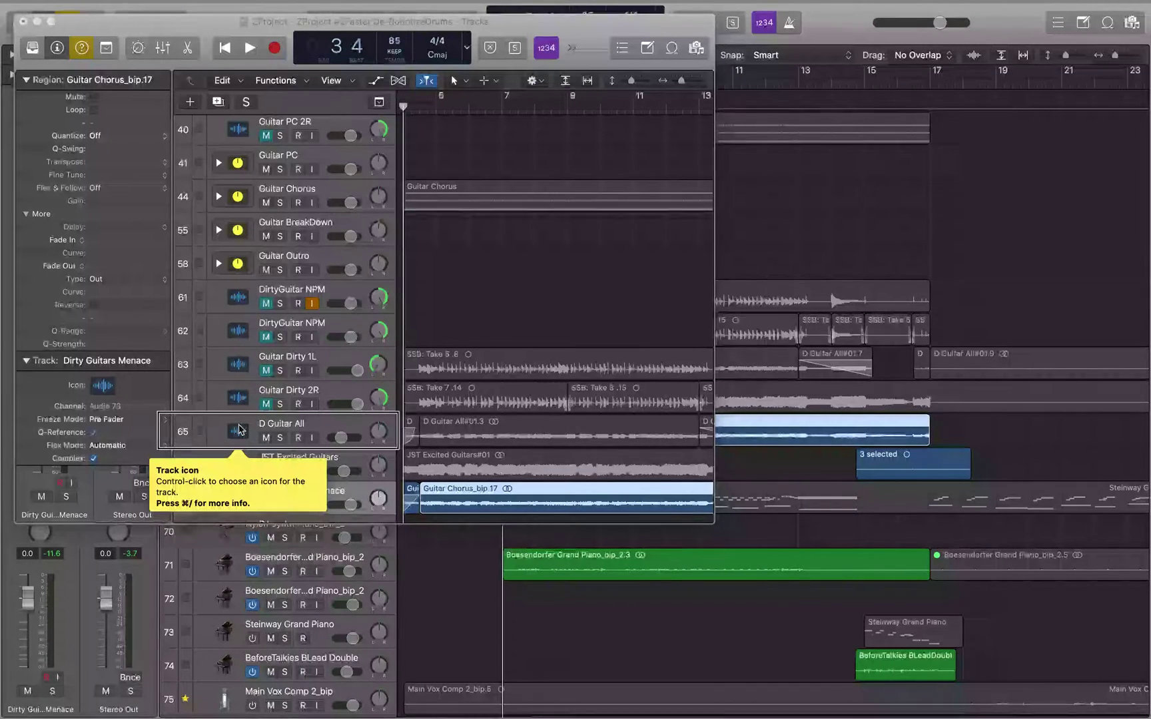
{"action": "key", "text": "shift+Return"}
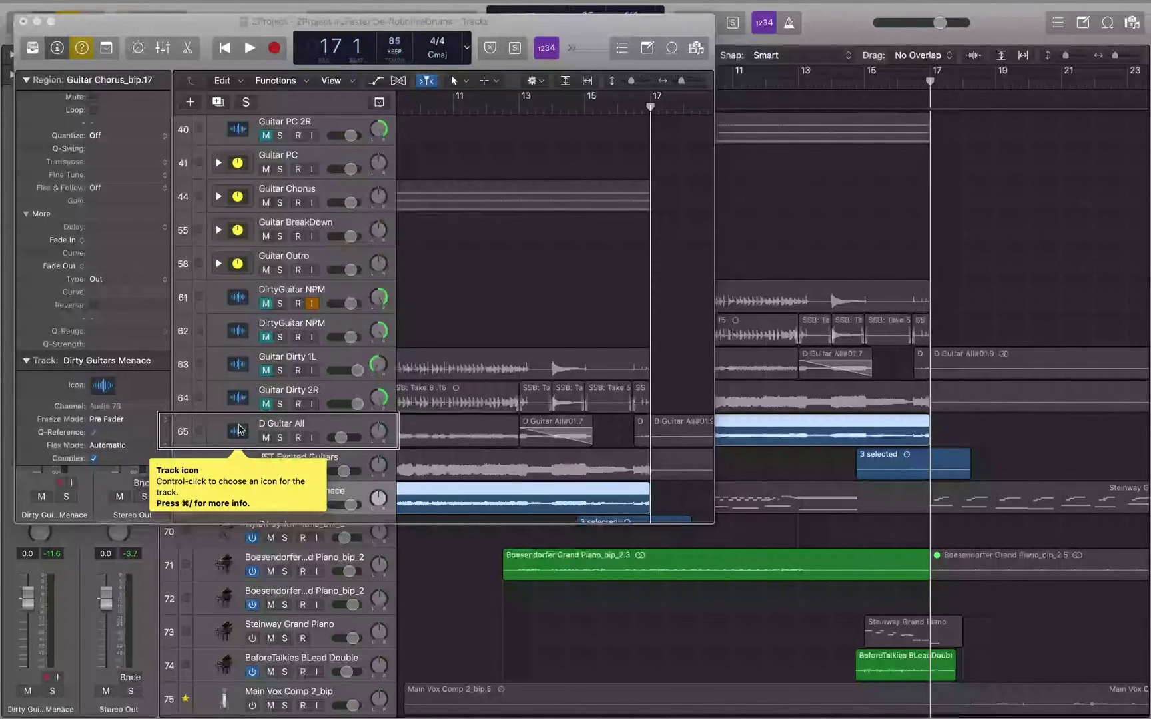
{"action": "key", "text": "comma"}
{"action": "key", "text": "comma"}
{"action": "key", "text": "comma"}
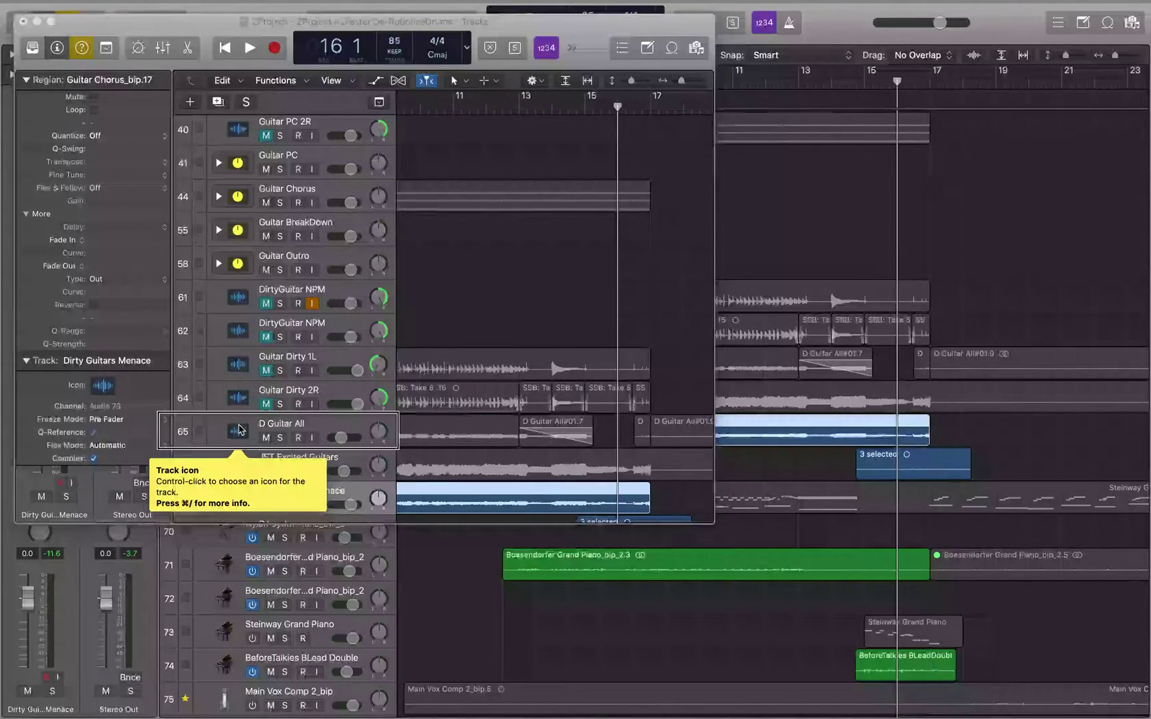
{"action": "key", "text": "comma"}
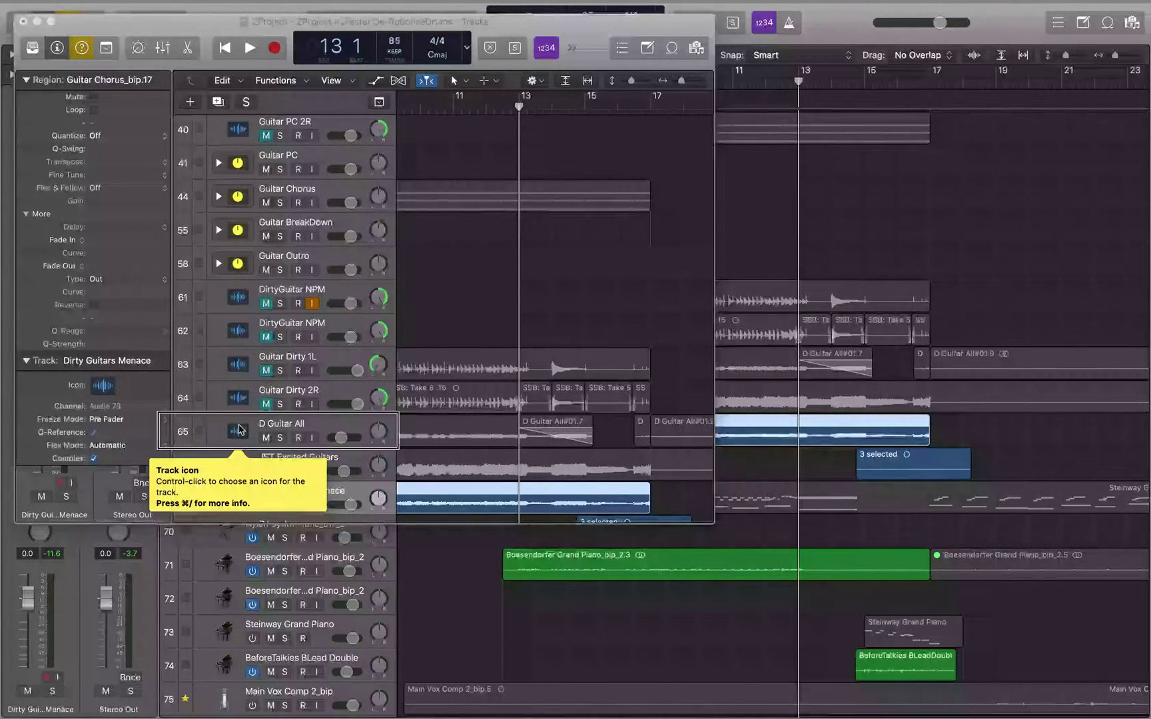
{"action": "key", "text": "super+t"}
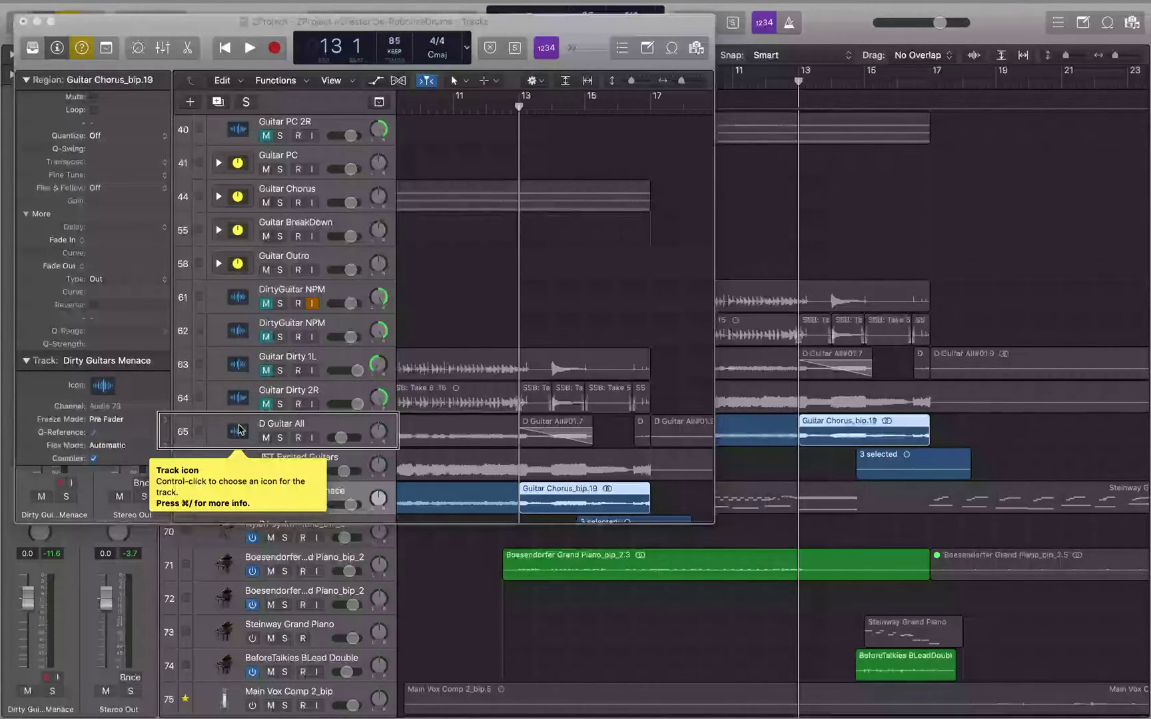
Step: Check the Guitar Chorus_bip.19 region's ends and audition the chorus from bar 15
{"action": "key", "text": "shift+End"}
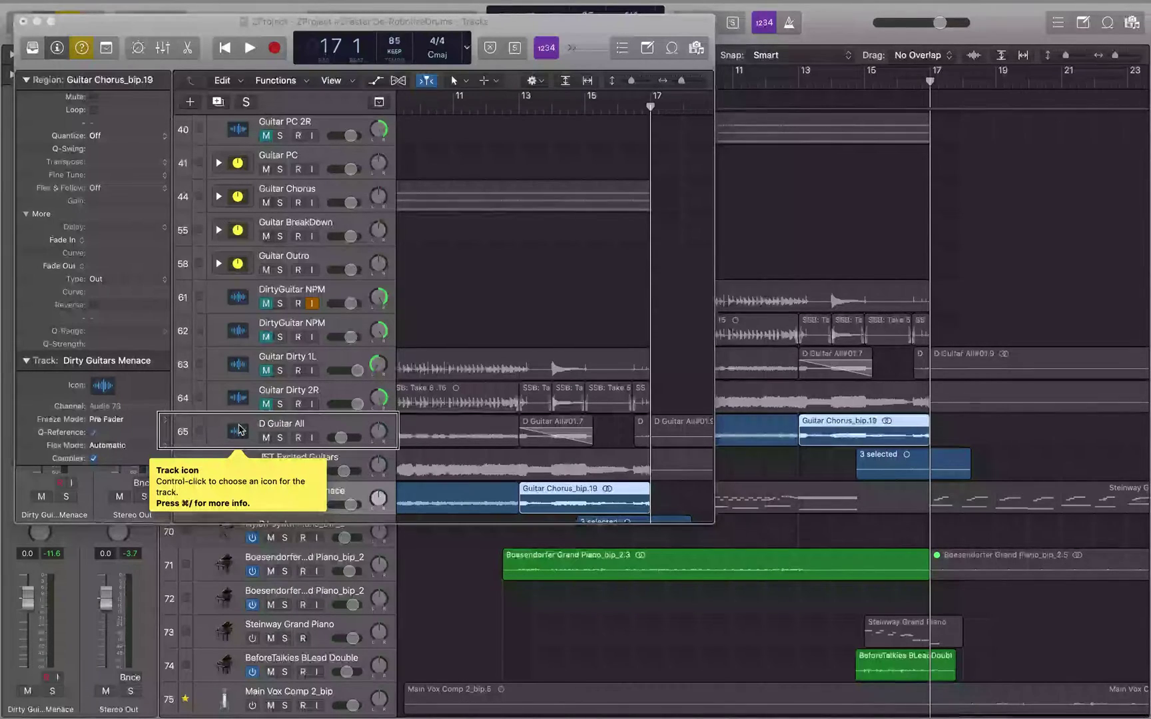
{"action": "key", "text": "shift+Home"}
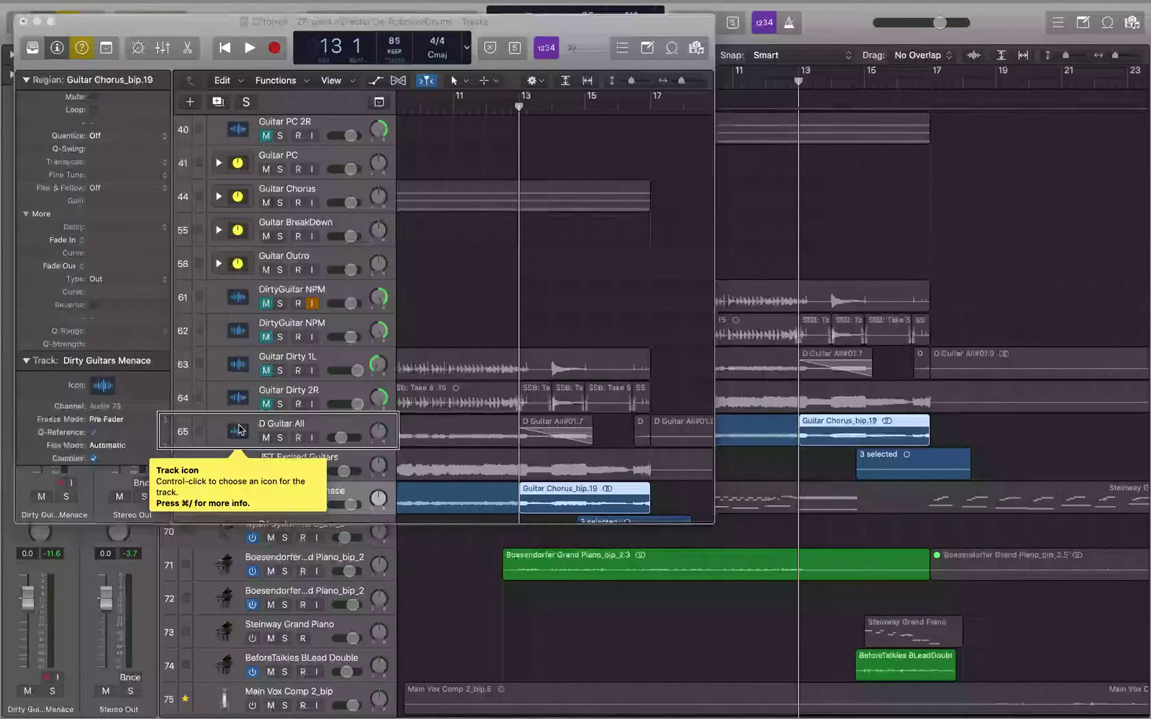
{"action": "key", "text": "period"}
{"action": "key", "text": "period"}
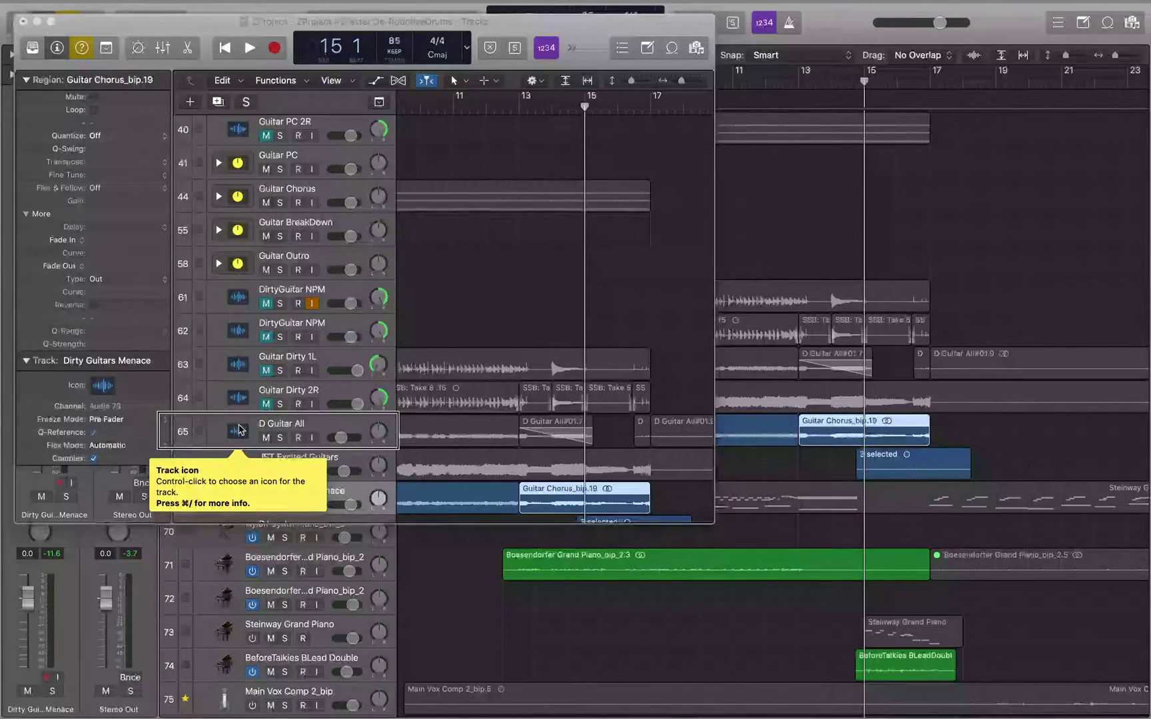
{"action": "key", "text": "space"}
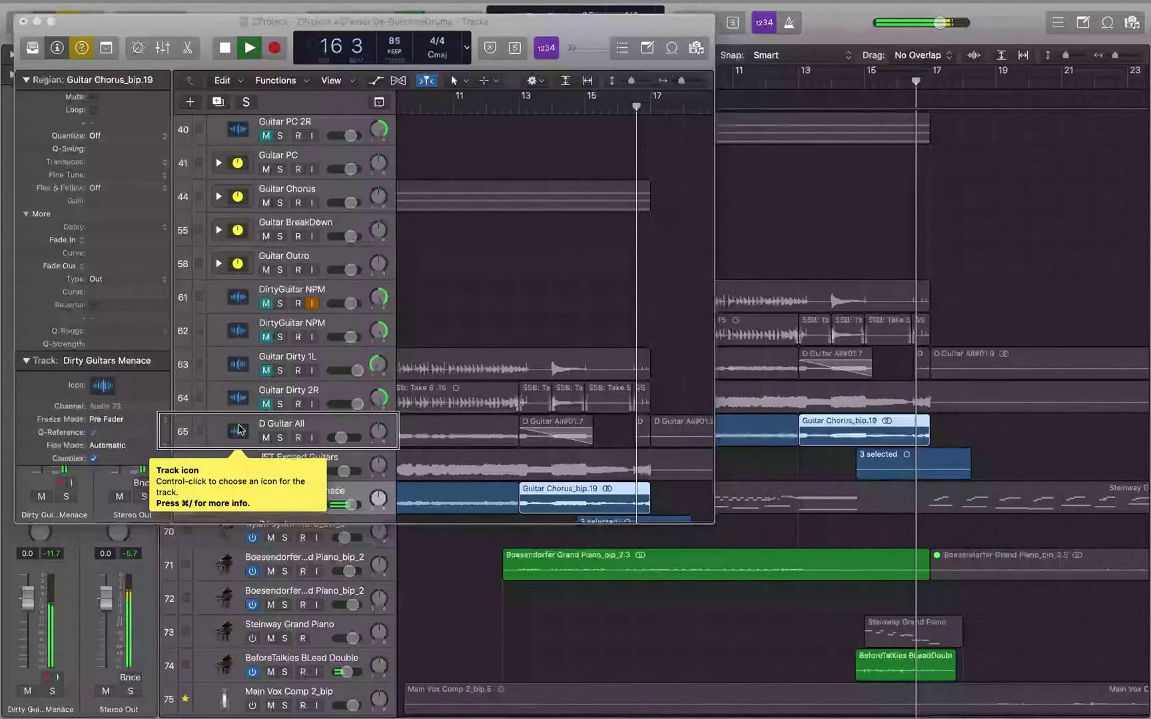
{"action": "key", "text": "space"}
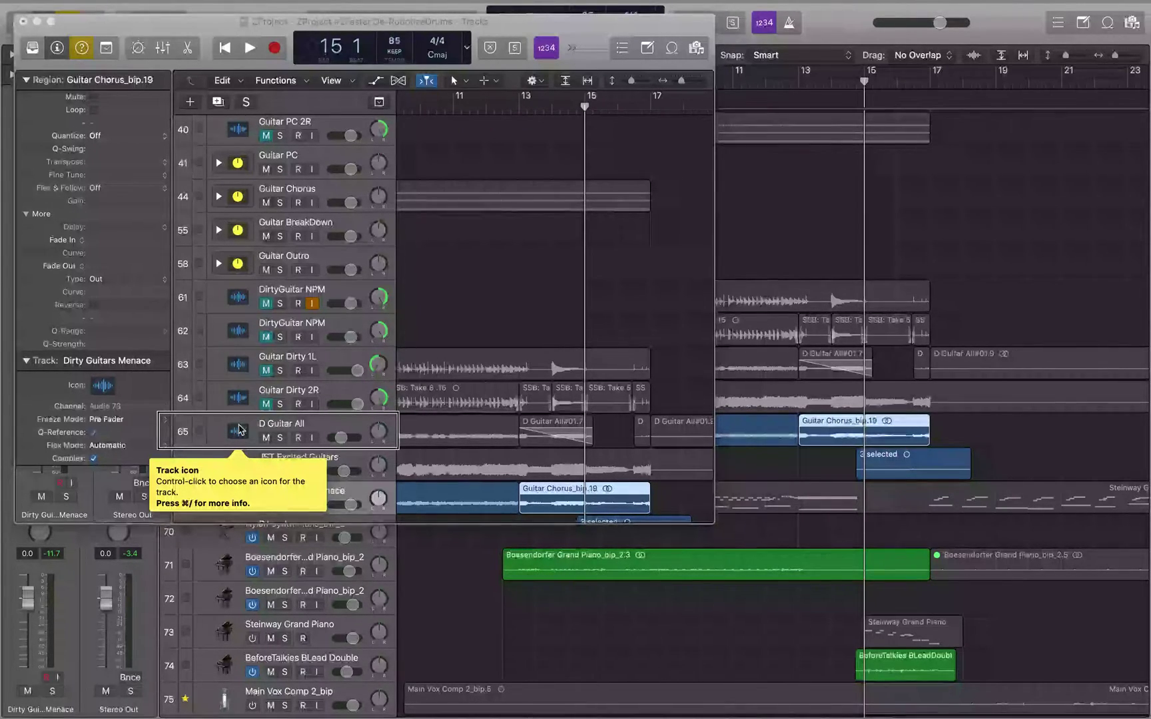
Step: Audition from bar 16, nudge the playhead to bar 16 beat 3, and split the regions there
{"action": "key", "text": "period"}
{"action": "key", "text": "space"}
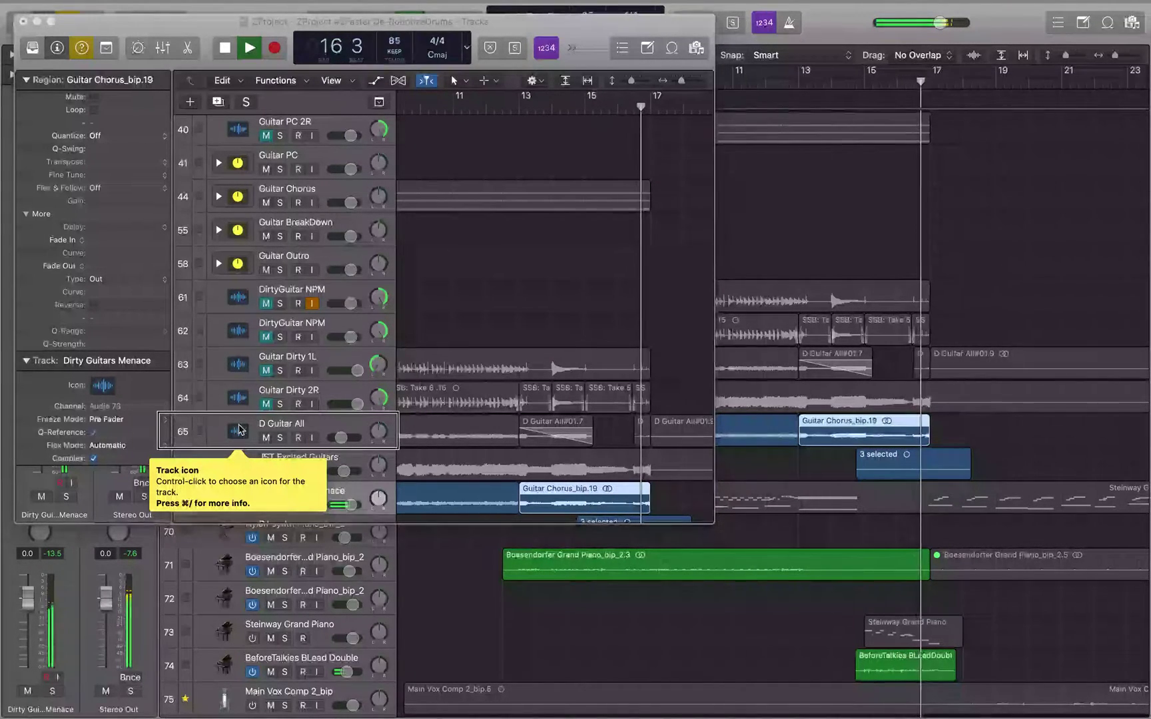
{"action": "key", "text": "space"}
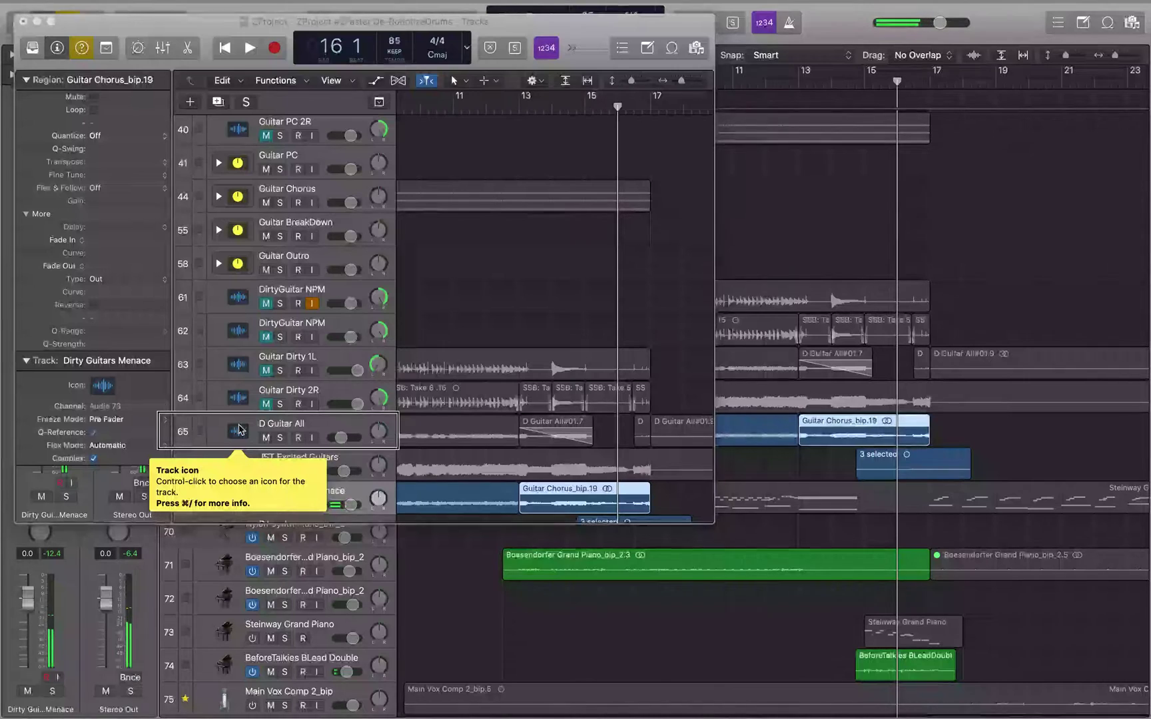
{"action": "key", "text": "period"}
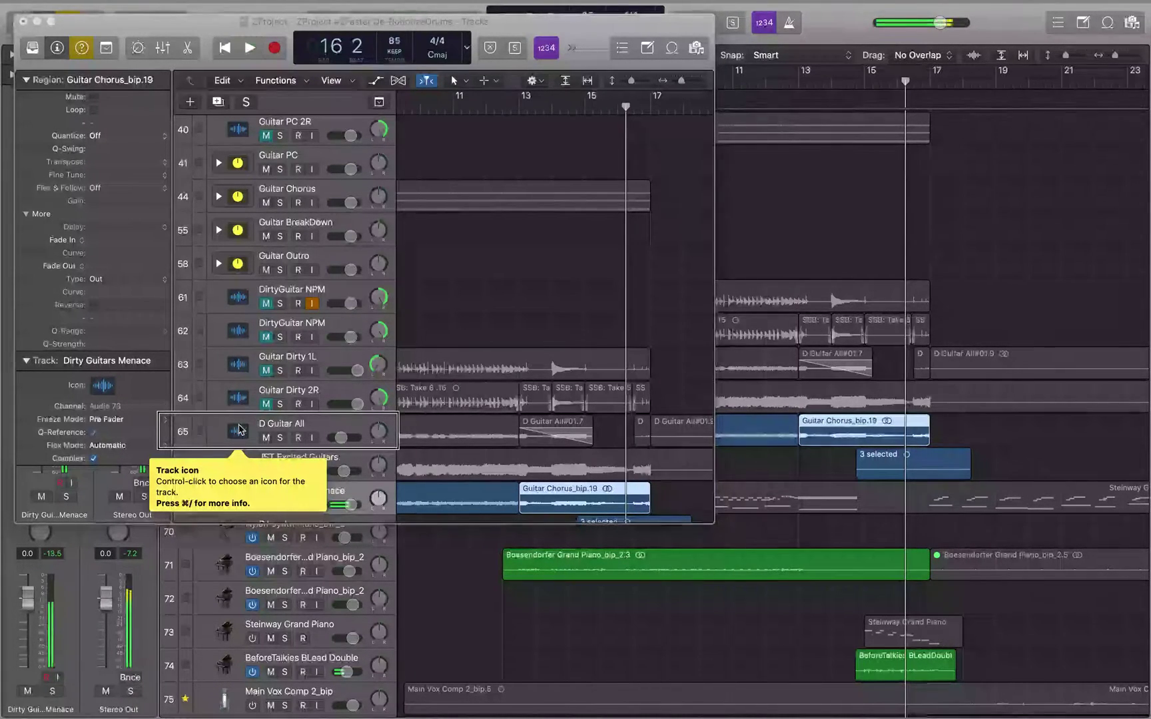
{"action": "key", "text": "space"}
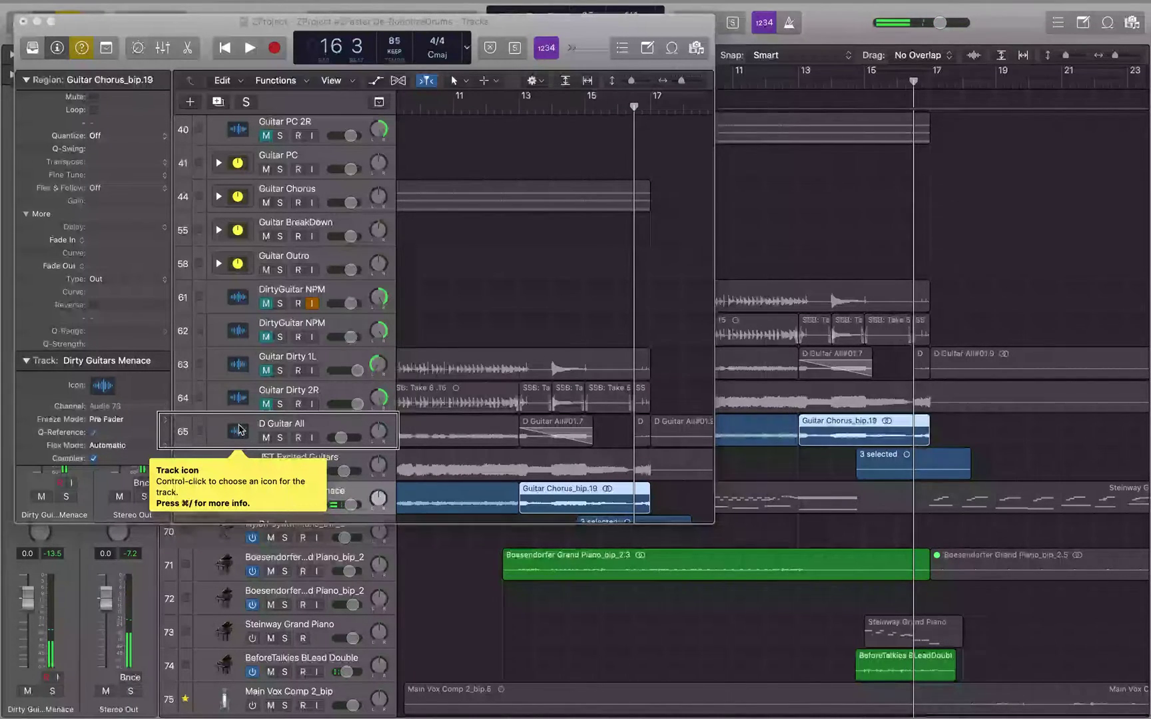
{"action": "key", "text": "space"}
{"action": "key", "text": "super+t"}
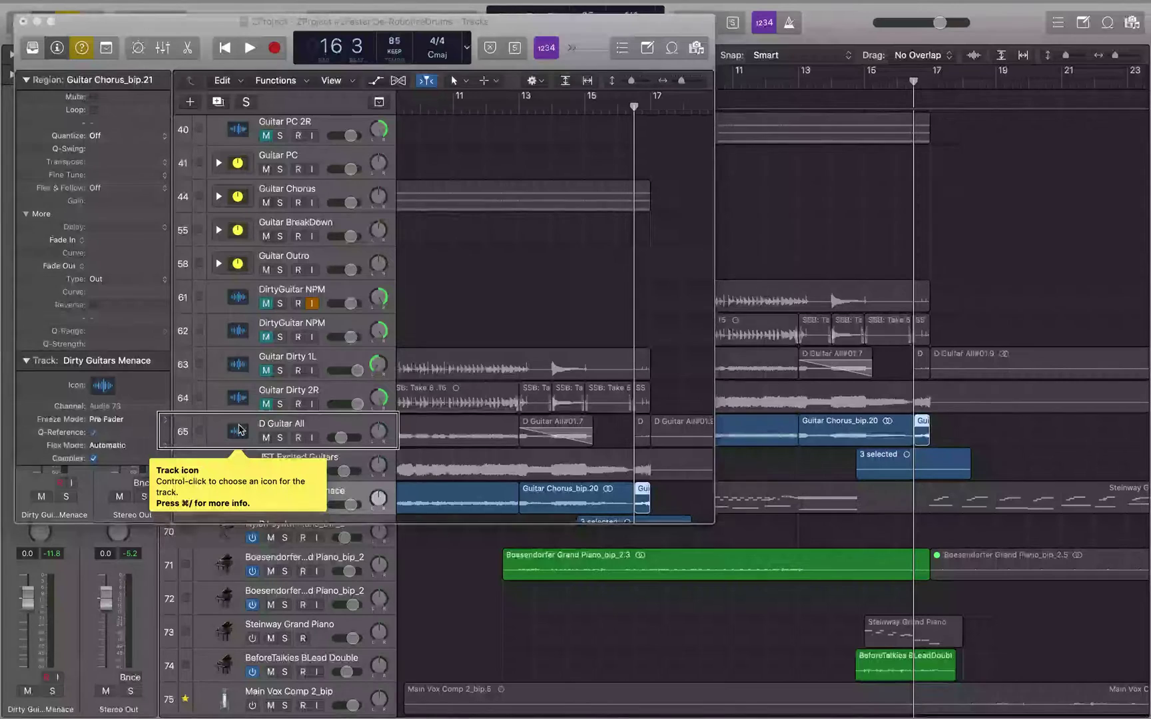
{"action": "key", "text": "period"}
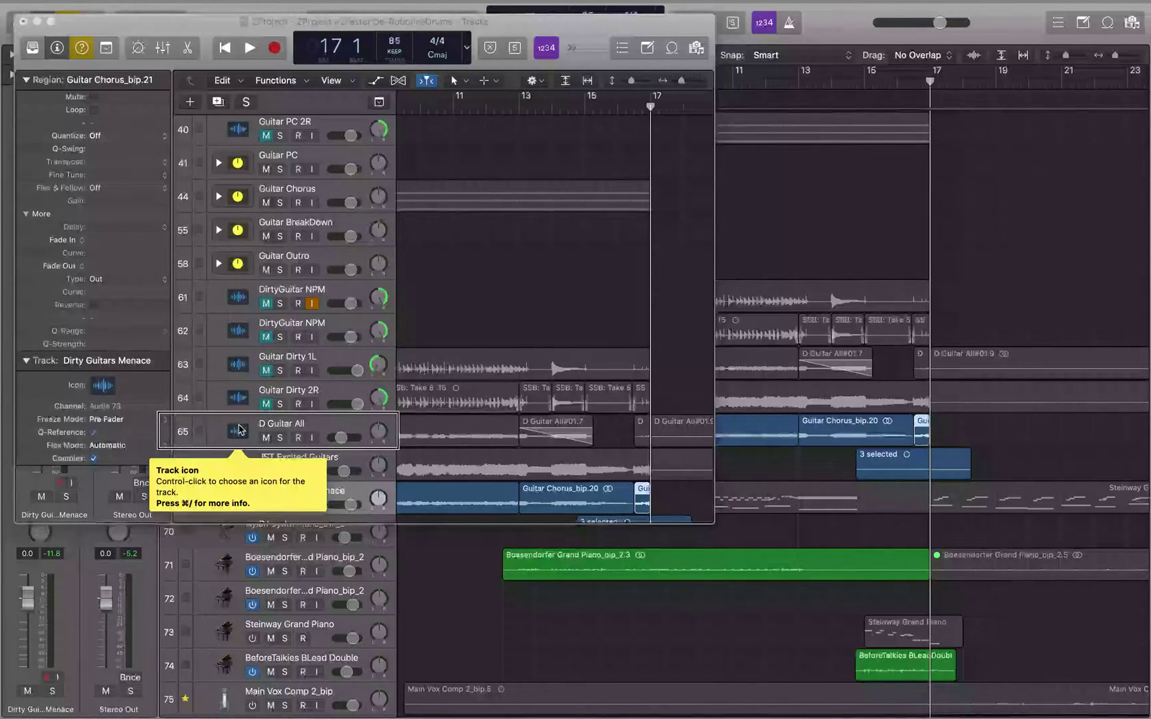
{"action": "key", "text": "comma"}
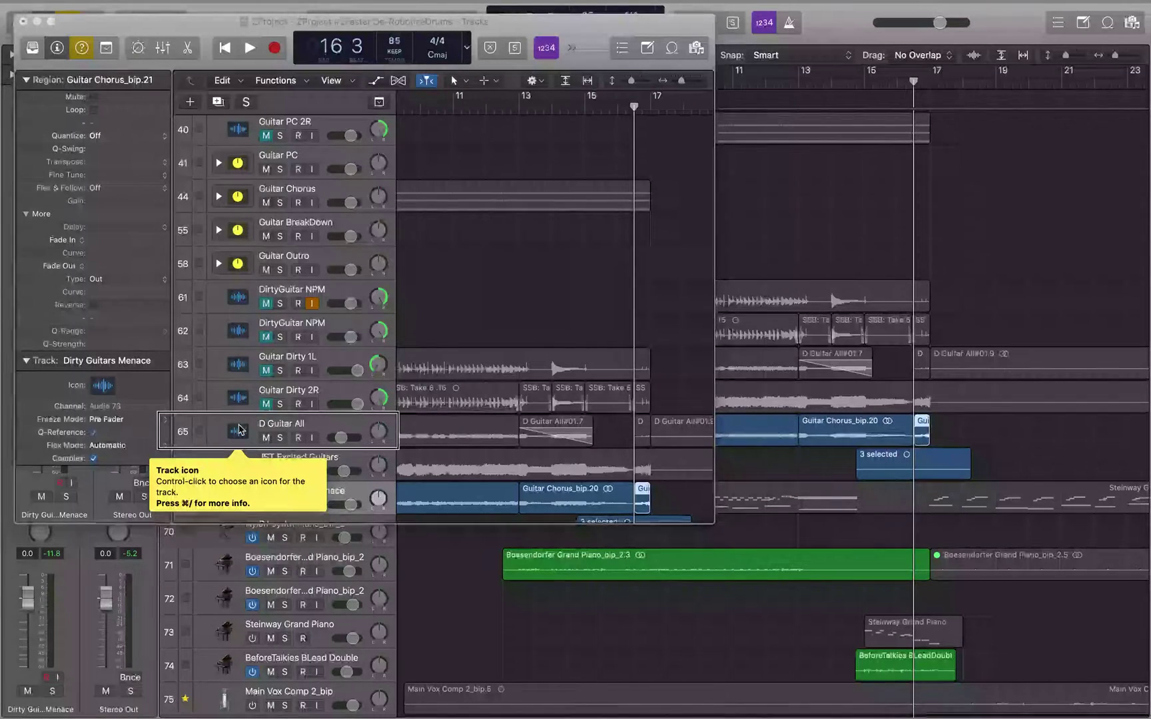
{"action": "key", "text": "Left"}
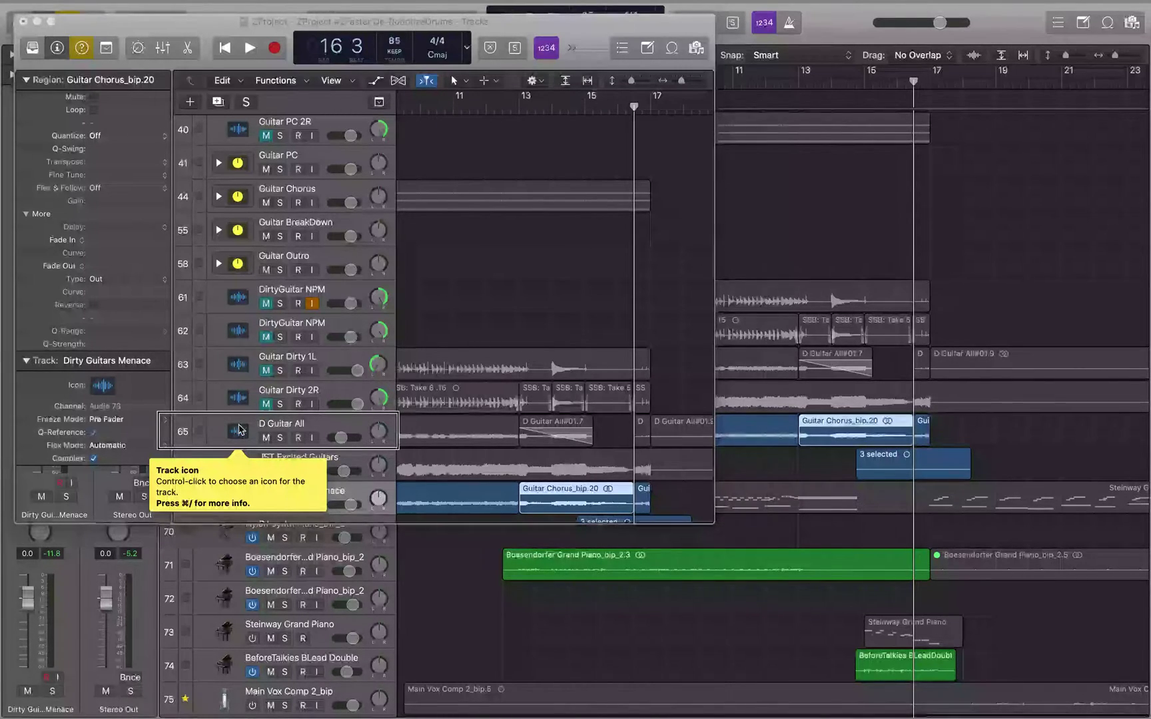
{"action": "key", "text": "shift+Return"}
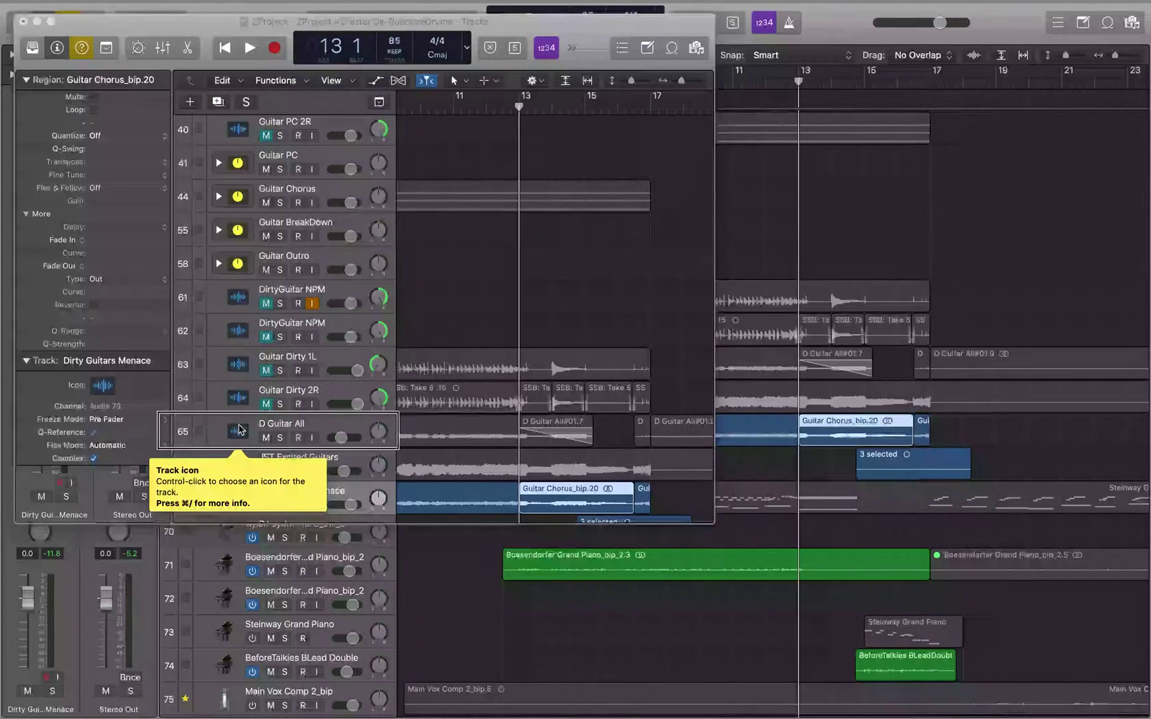
{"action": "key", "text": "space"}
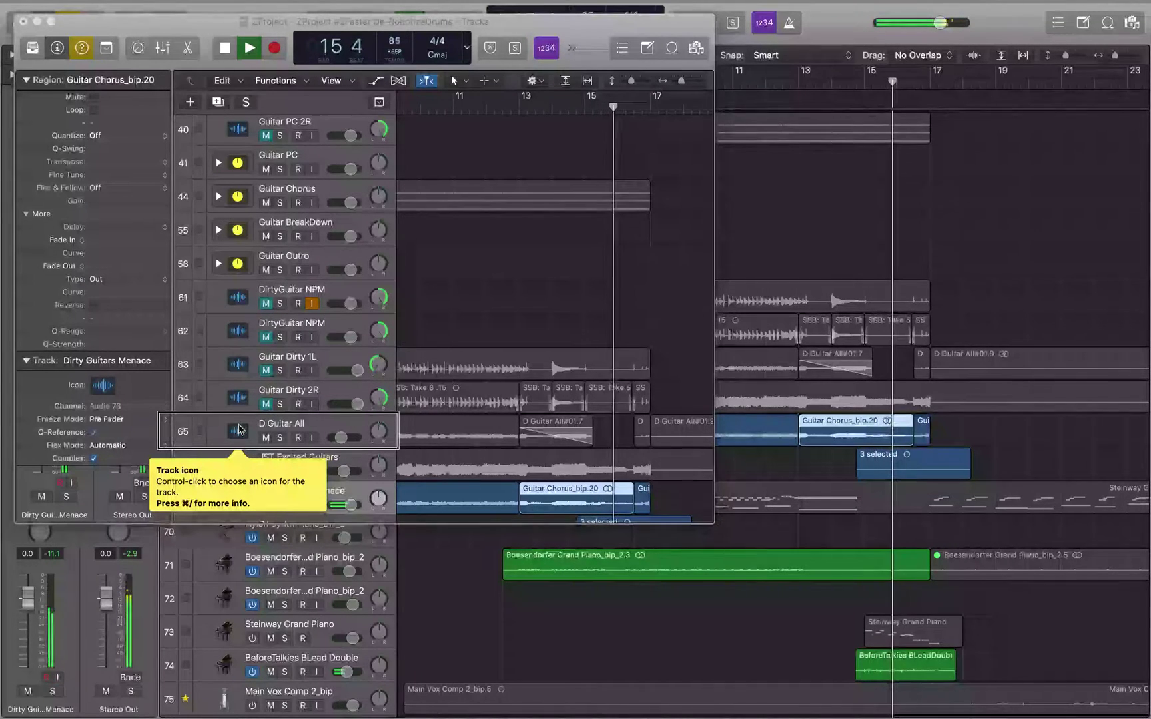
{"action": "key", "text": "space"}
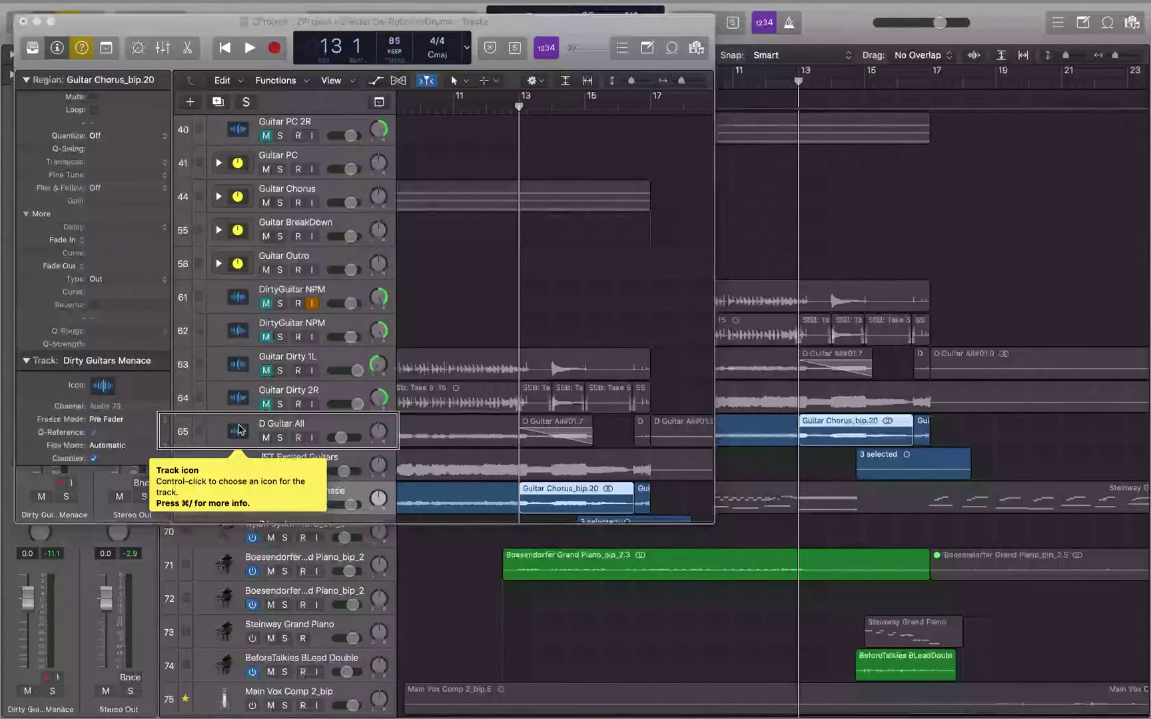
Step: Set Guitar Chorus_bip.20's fade parameter to Fade Out and open its length for entry
{"action": "left_click", "coordinate": [131, 246]}
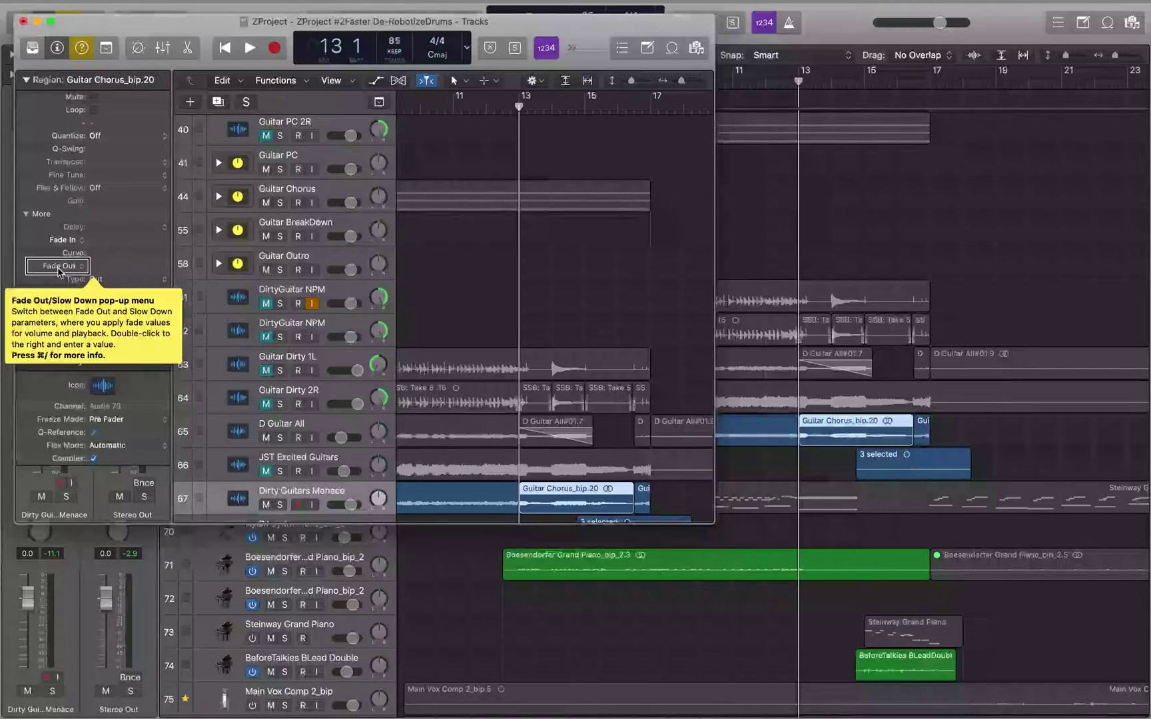
{"action": "left_click", "coordinate": [59, 270]}
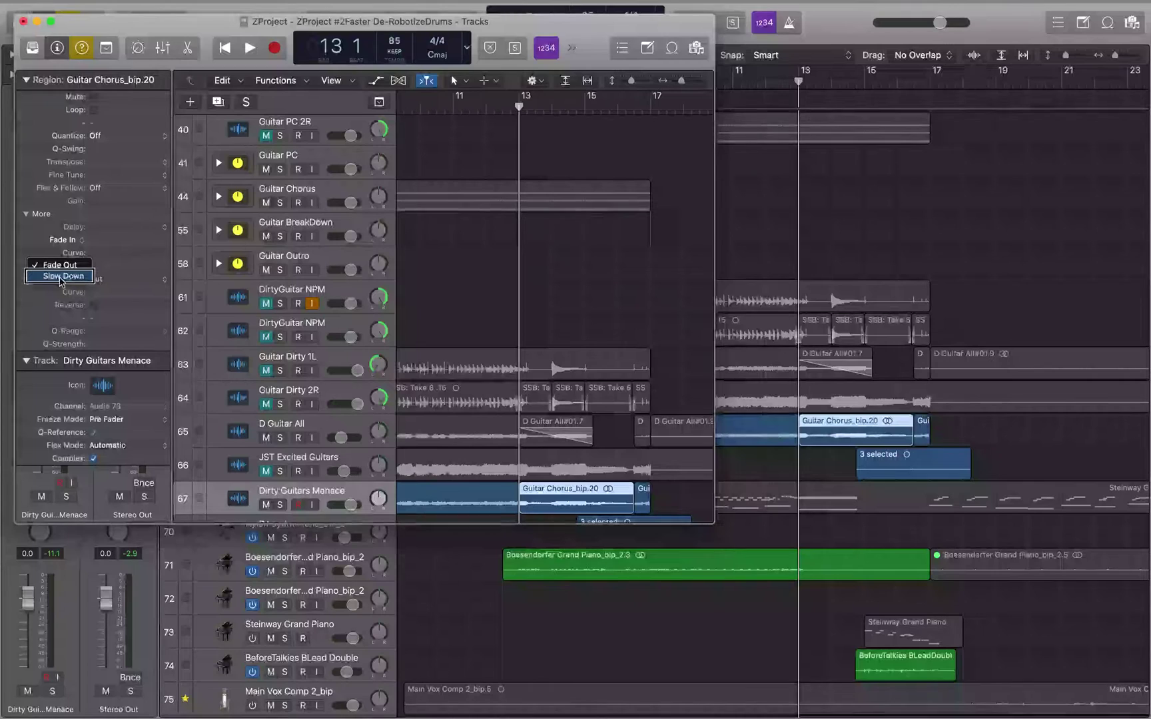
{"action": "left_click", "coordinate": [61, 266]}
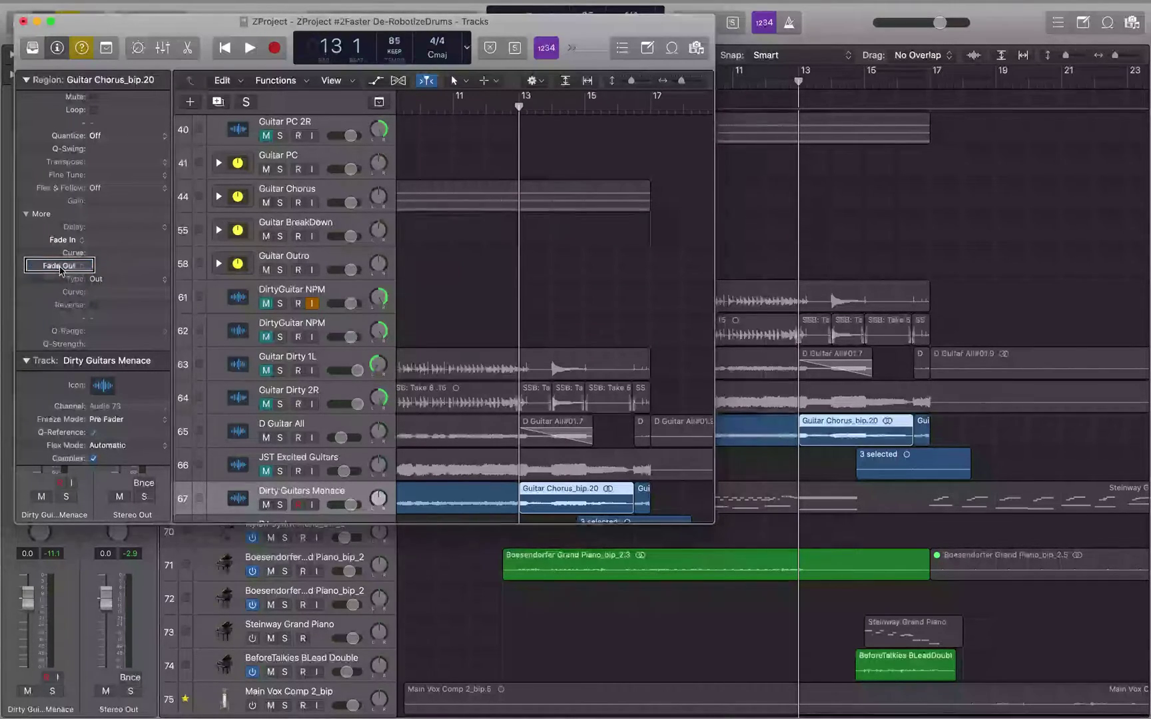
{"action": "double_click", "coordinate": [129, 269]}
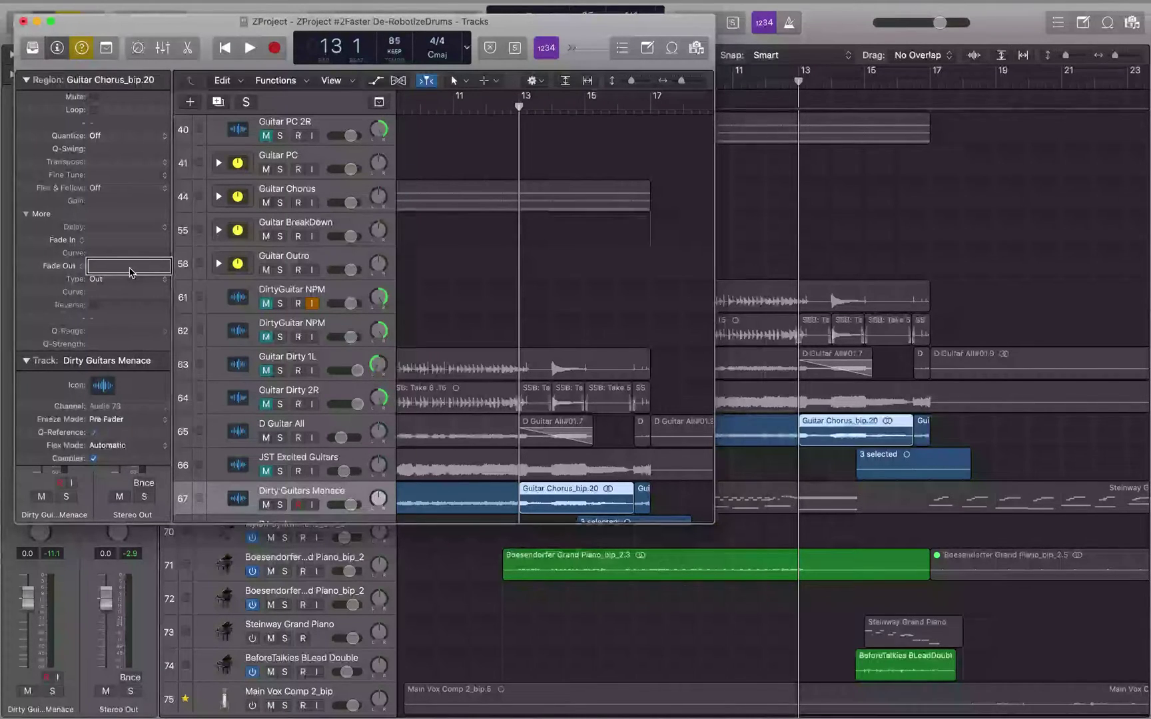
Step: Set the fade-out length to 10989, auditioning it from bar 13
{"action": "type", "text": "999"}
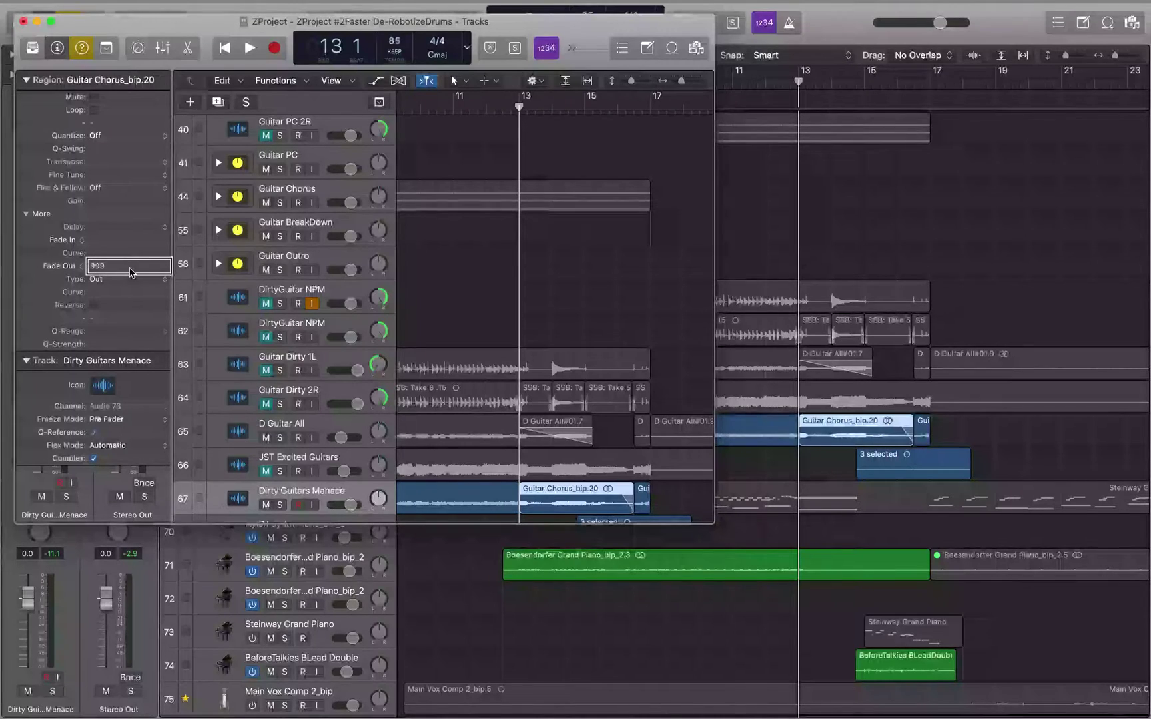
{"action": "key", "text": "space"}
{"action": "type", "text": "0"}
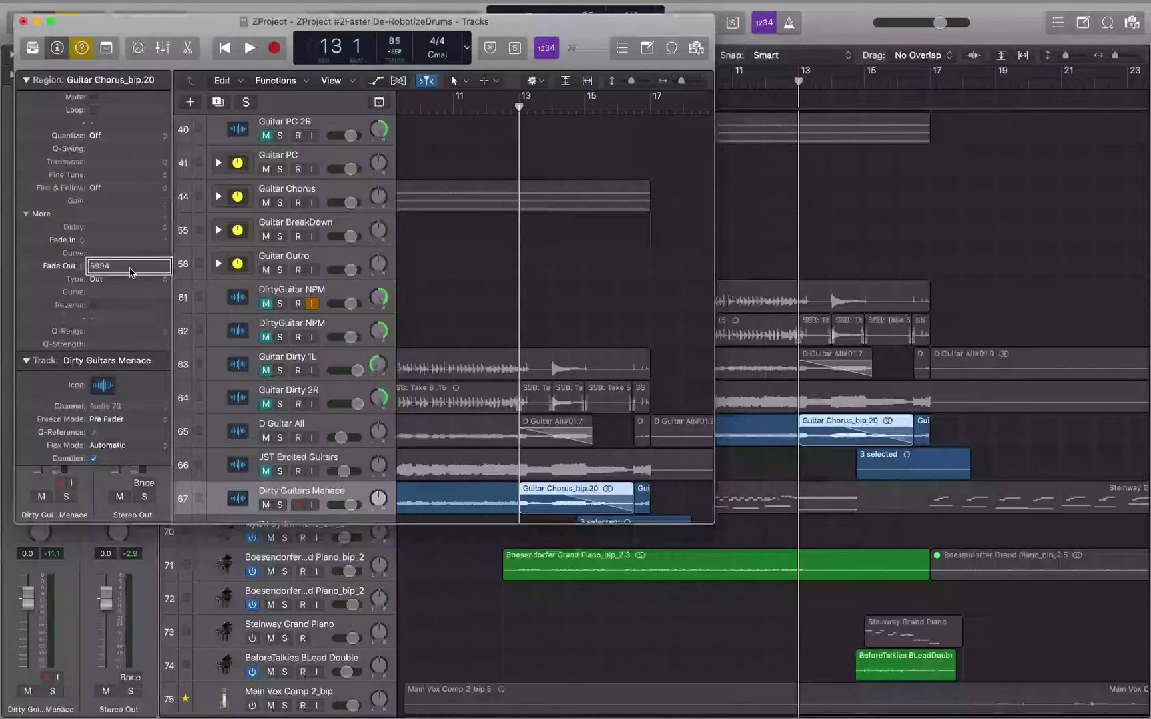
{"action": "key", "text": "BackSpace"}
{"action": "key", "text": "BackSpace"}
{"action": "key", "text": "BackSpace"}
{"action": "key", "text": "BackSpace"}
{"action": "type", "text": "10989"}
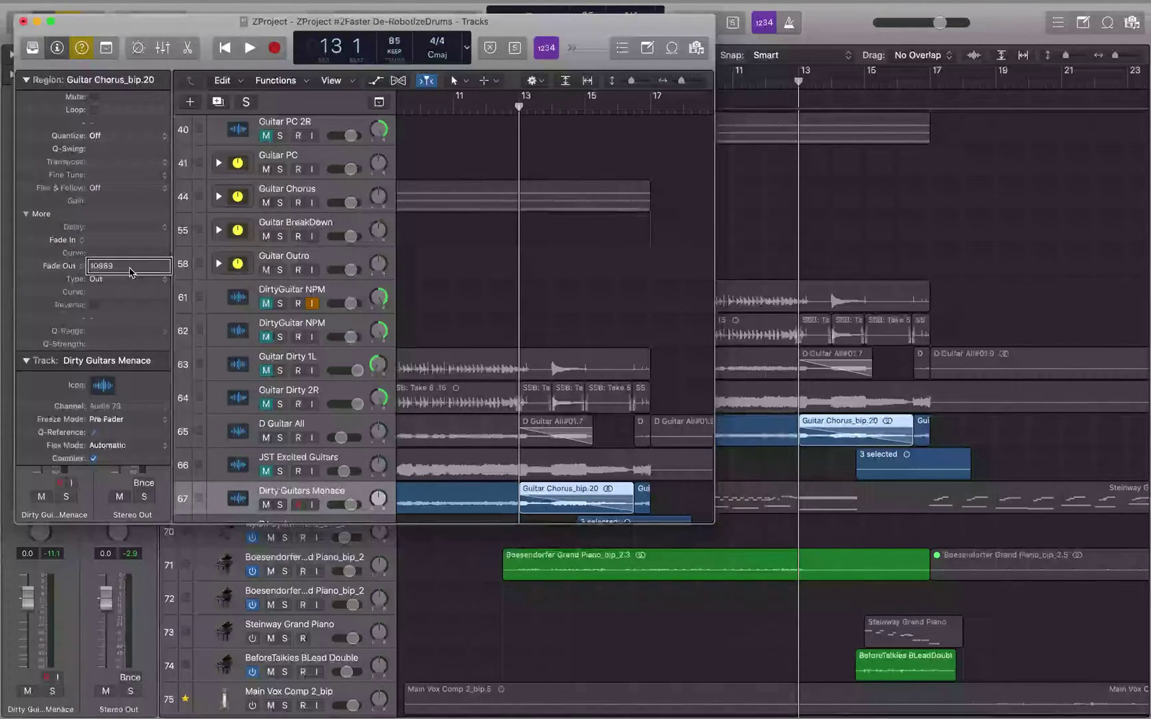
{"action": "key", "text": "space"}
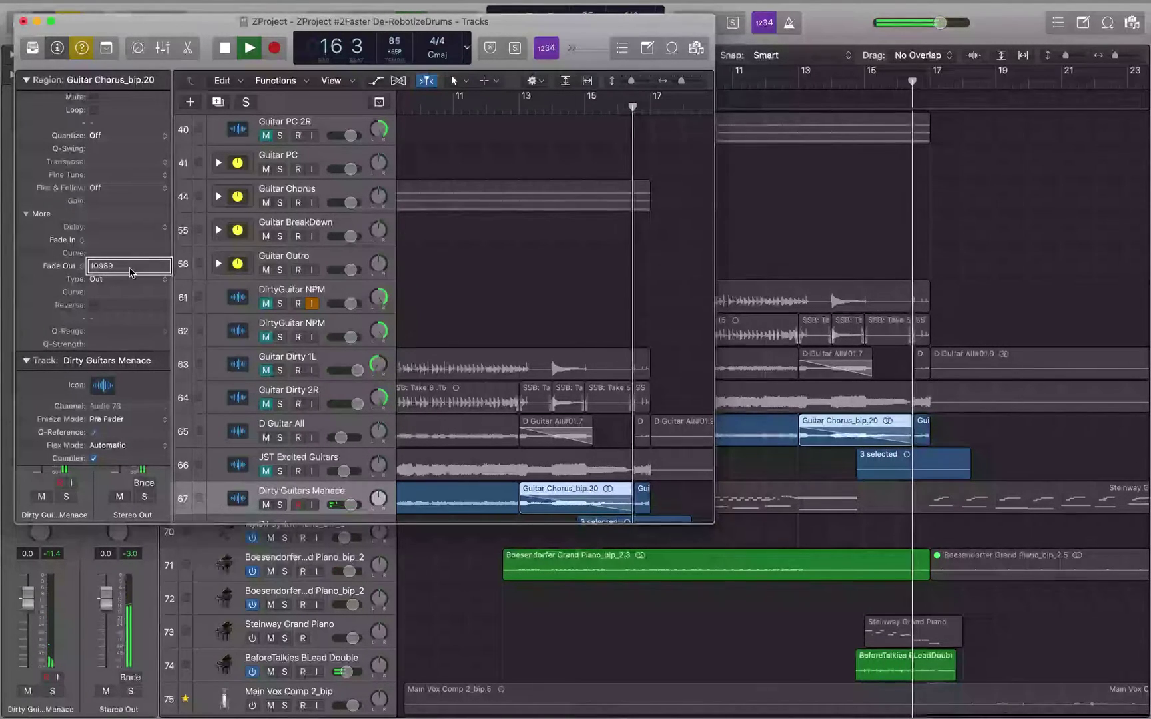
{"action": "key", "text": "space"}
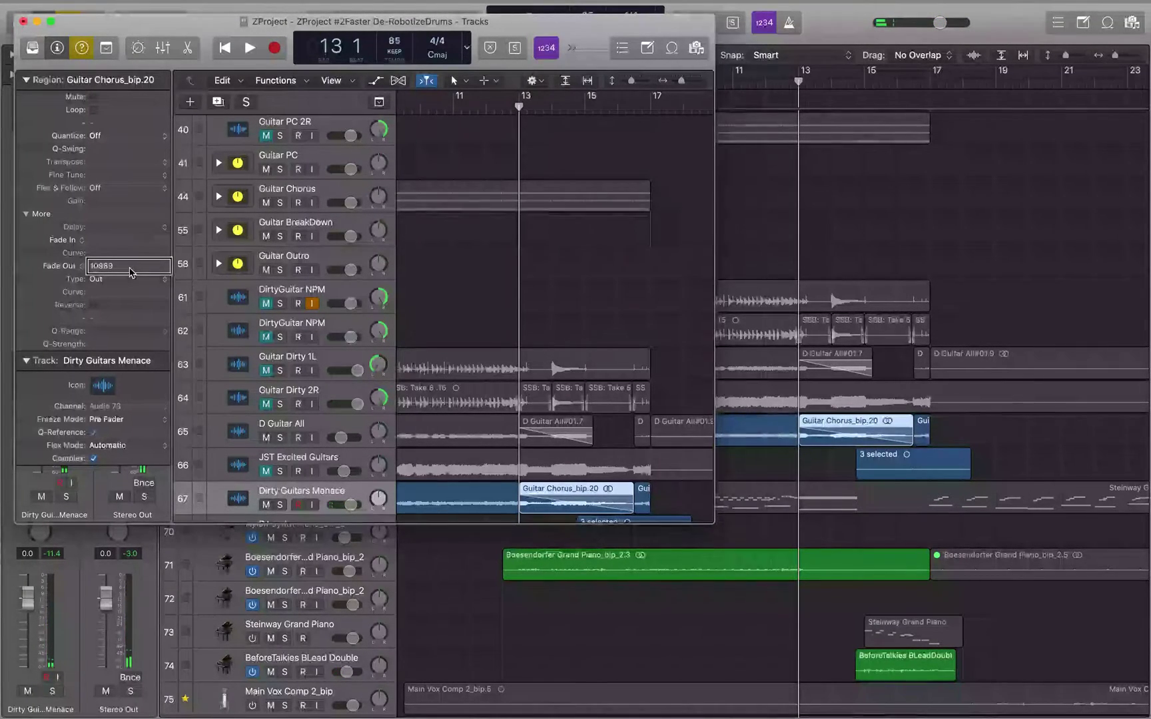
{"action": "key", "text": "Tab"}
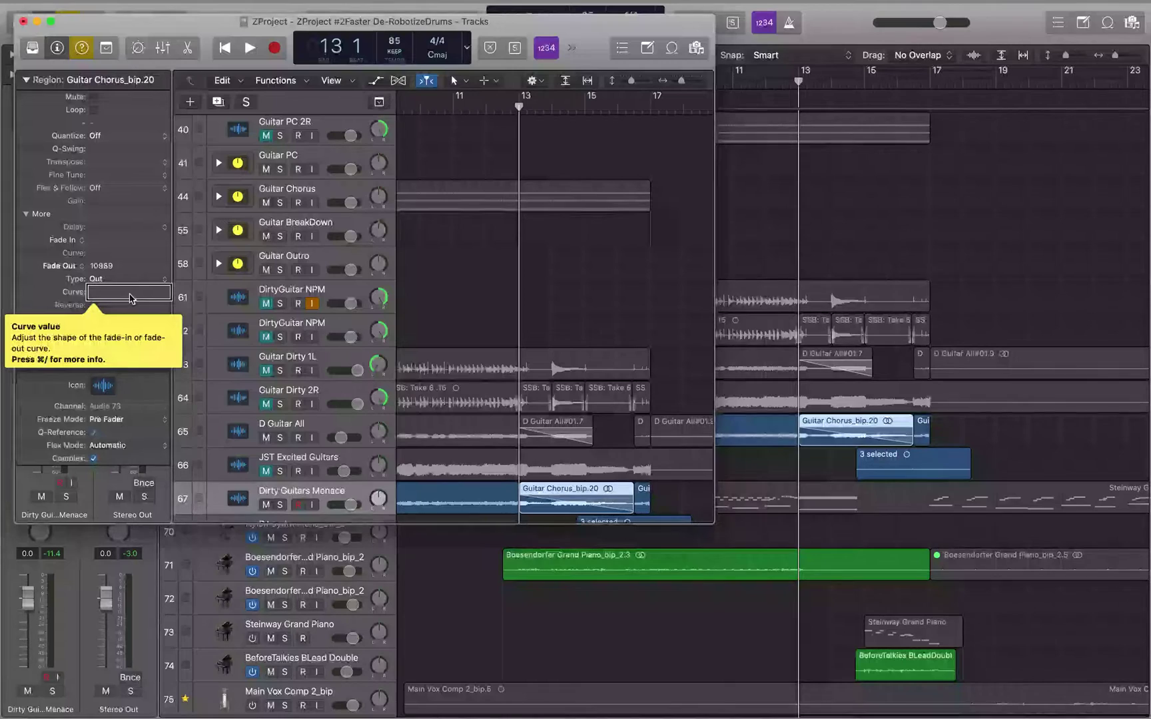
Step: Audition the fade-out with Curve values 50 and then 80
{"action": "type", "text": "50"}
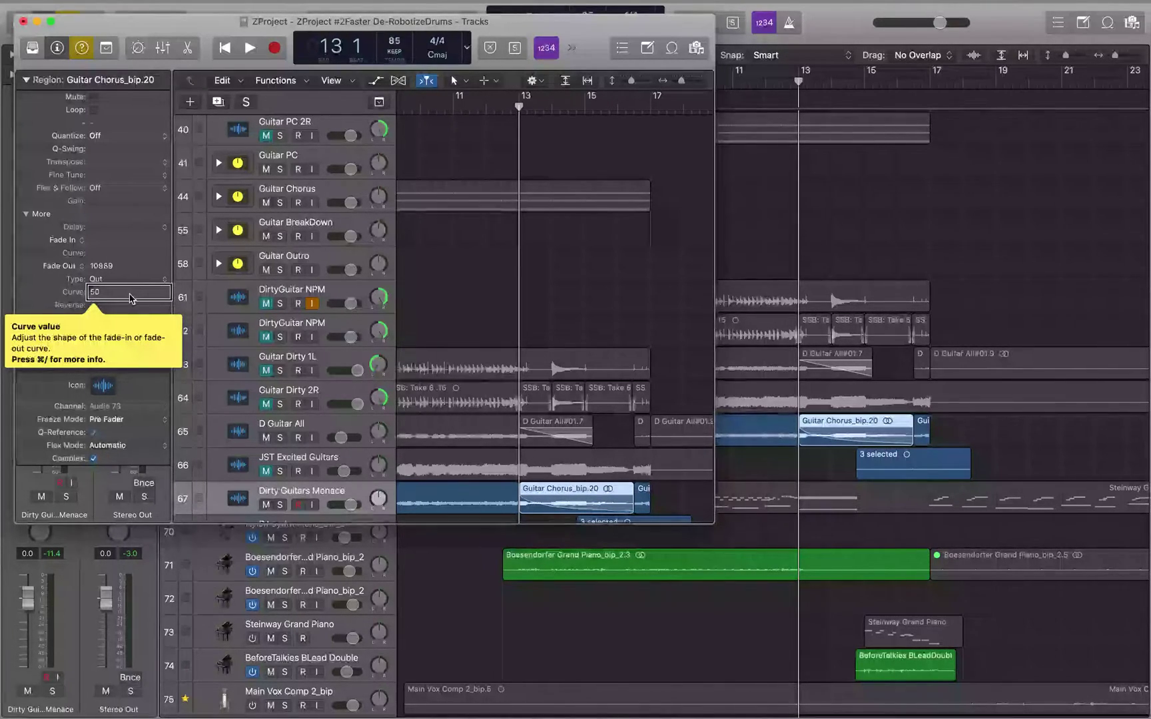
{"action": "key", "text": "space"}
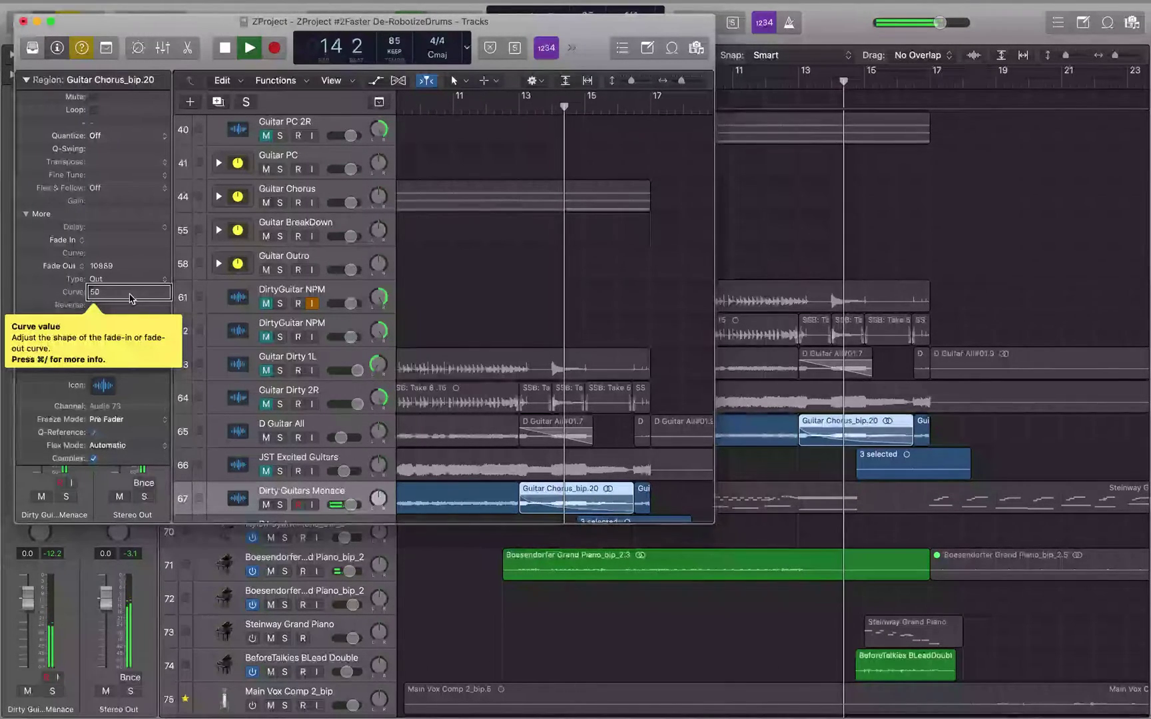
{"action": "key", "text": "space"}
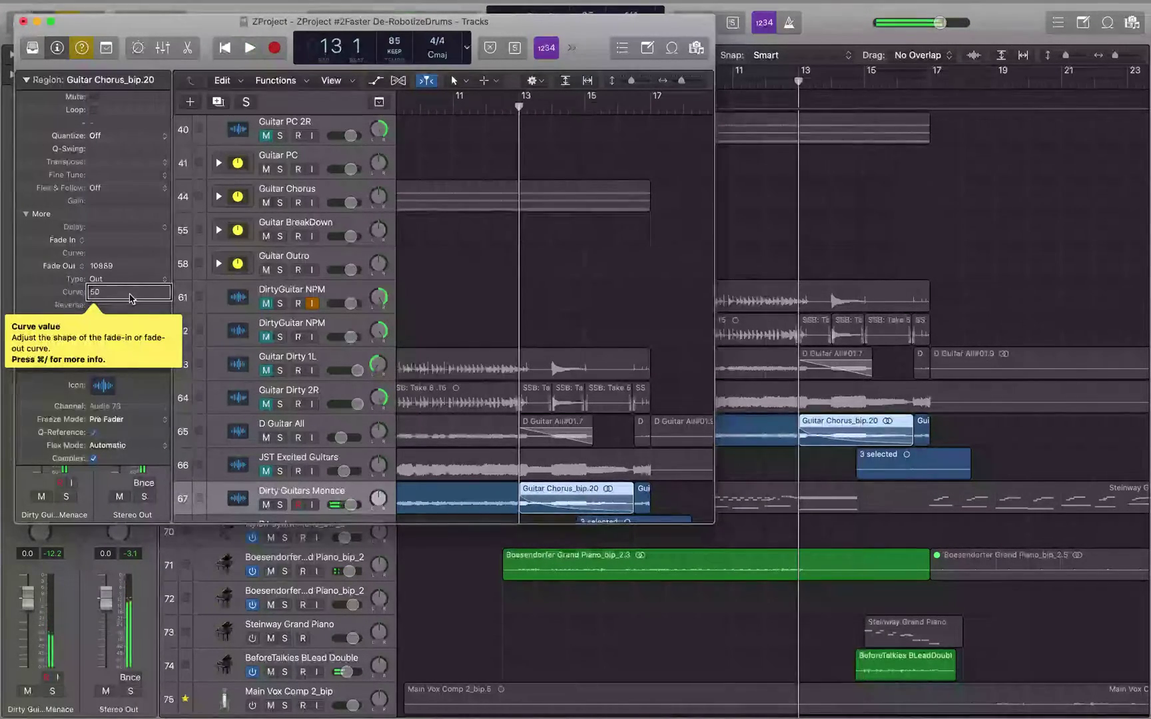
{"action": "type", "text": "40"}
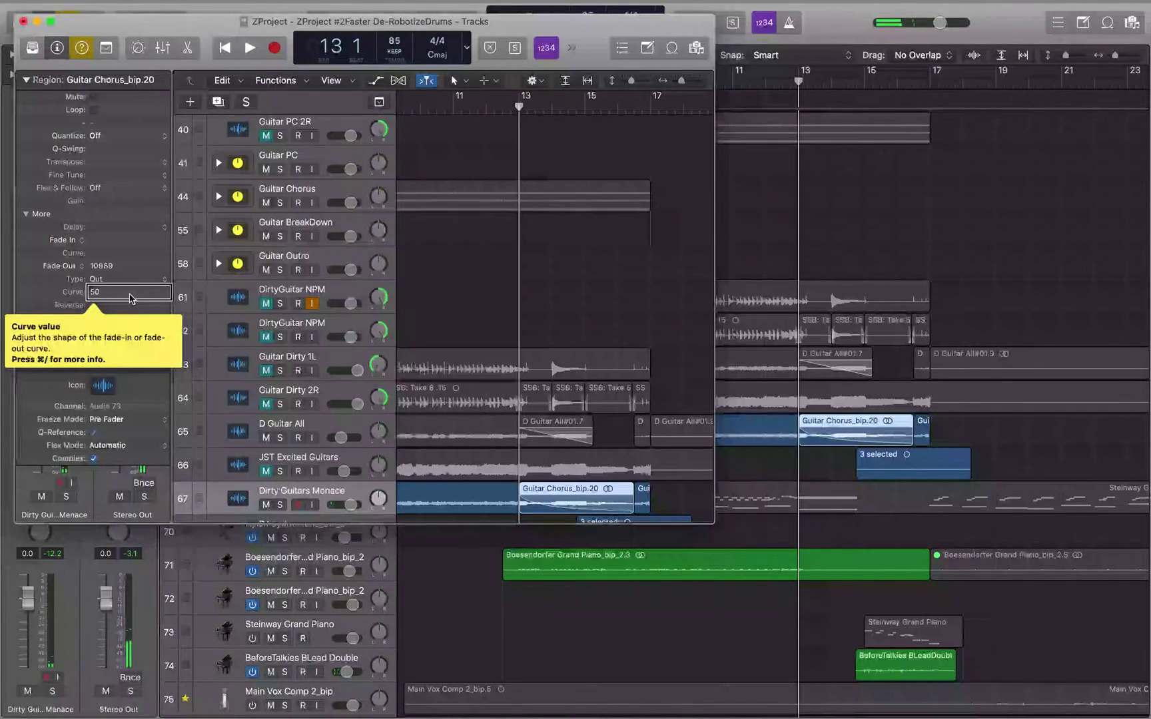
{"action": "key", "text": "BackSpace"}
{"action": "key", "text": "BackSpace"}
{"action": "type", "text": "80"}
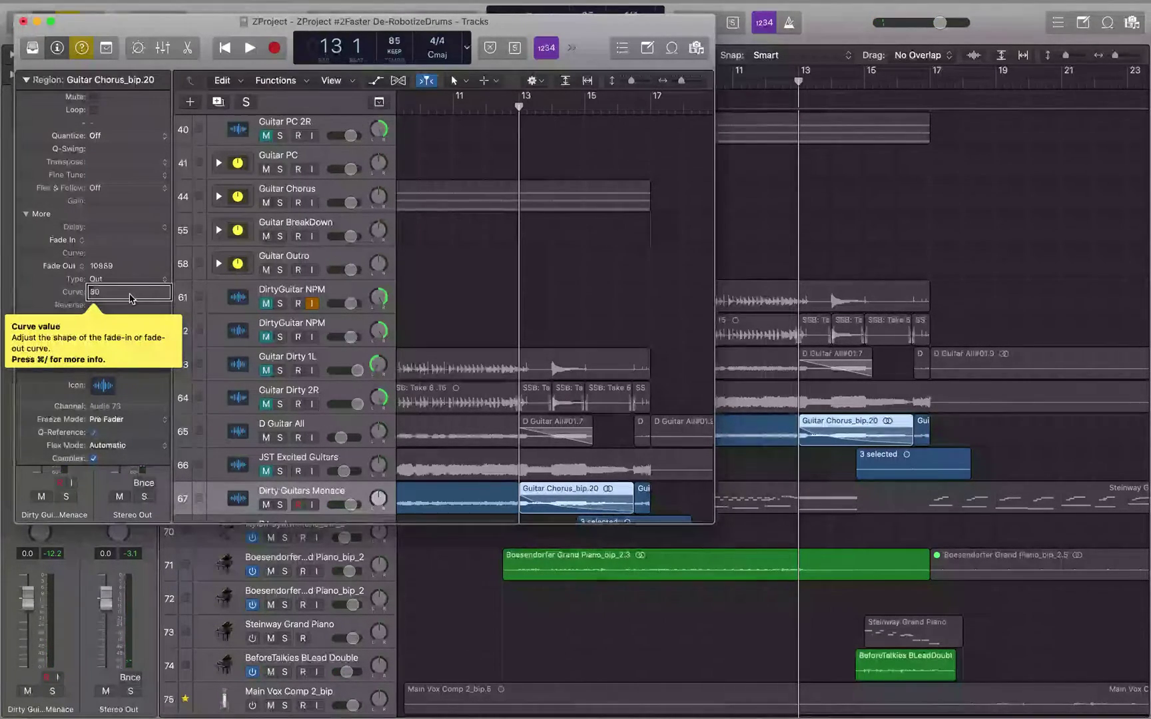
{"action": "key", "text": "space"}
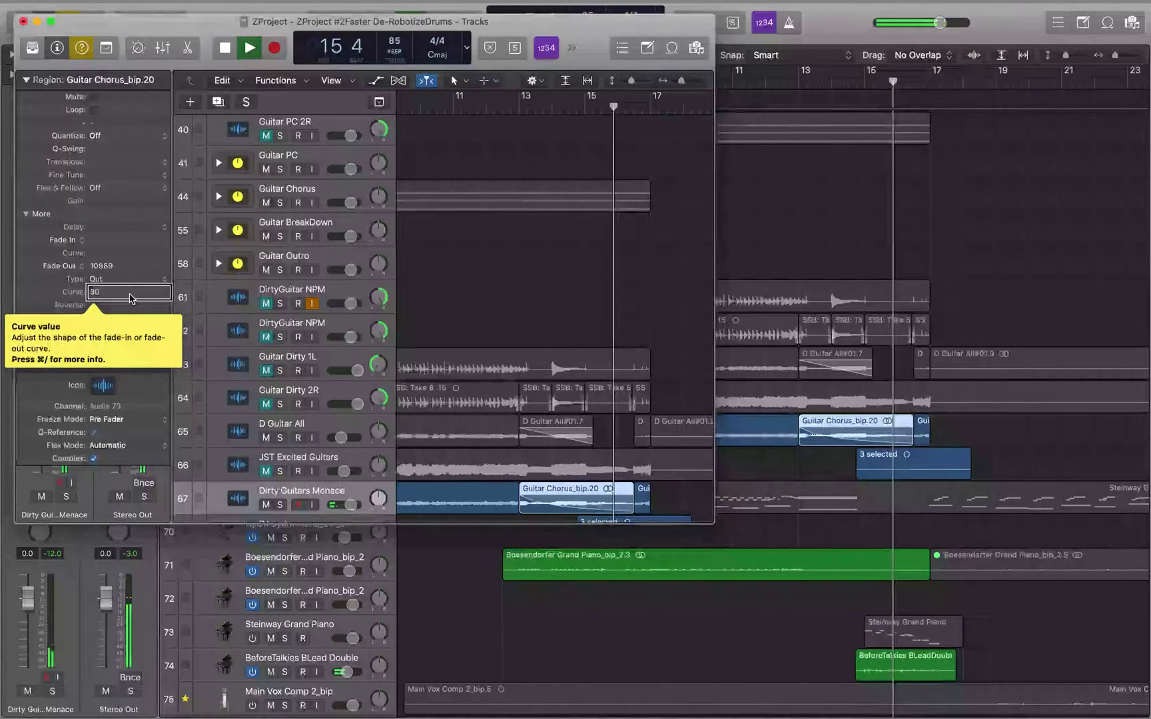
{"action": "key", "text": "space"}
{"action": "scroll", "coordinate": [132, 298], "scroll_direction": "up", "scroll_amount": 10}
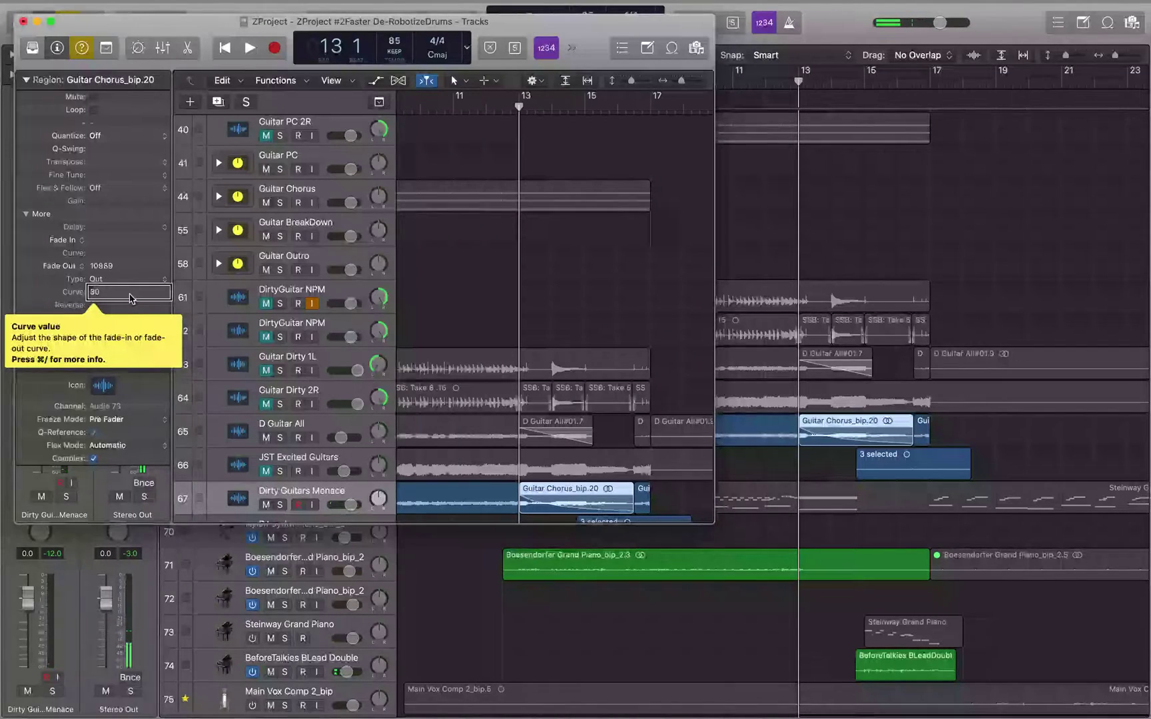
{"action": "key", "text": "space"}
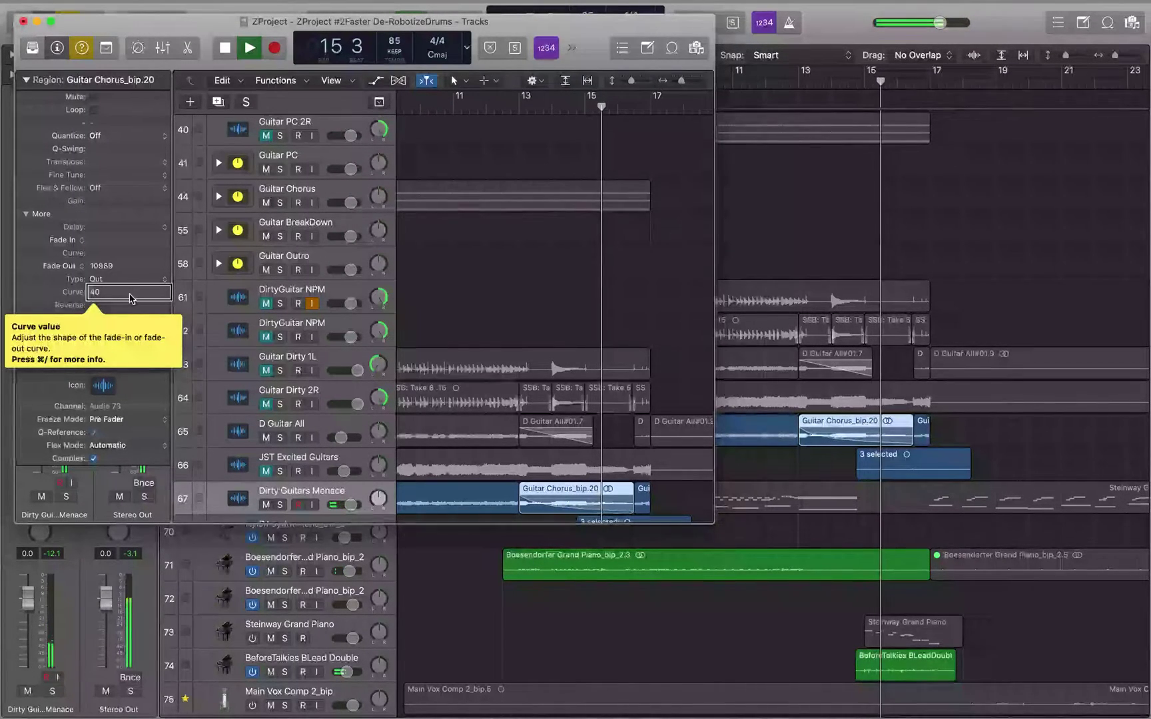
{"action": "key", "text": "space"}
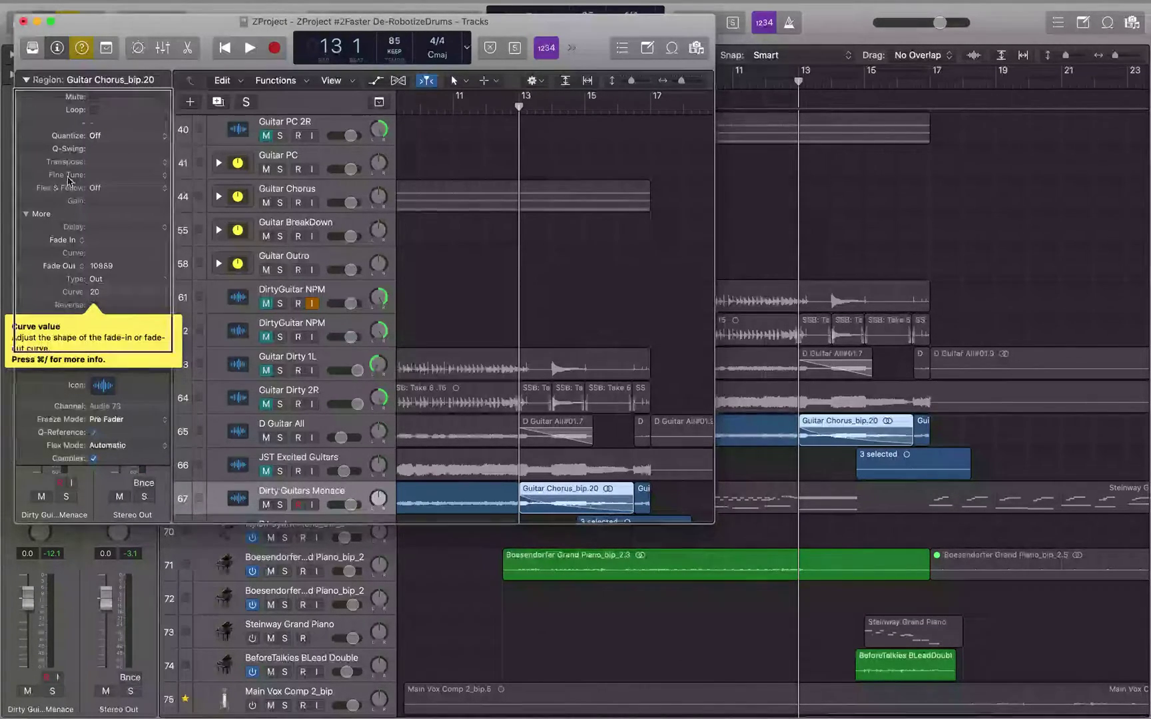
Step: Enter a Curve value of 10, then clear the Curve field
{"action": "key", "text": "BackSpace"}
{"action": "key", "text": "BackSpace"}
{"action": "type", "text": "10"}
{"action": "key", "text": "BackSpace"}
{"action": "key", "text": "BackSpace"}
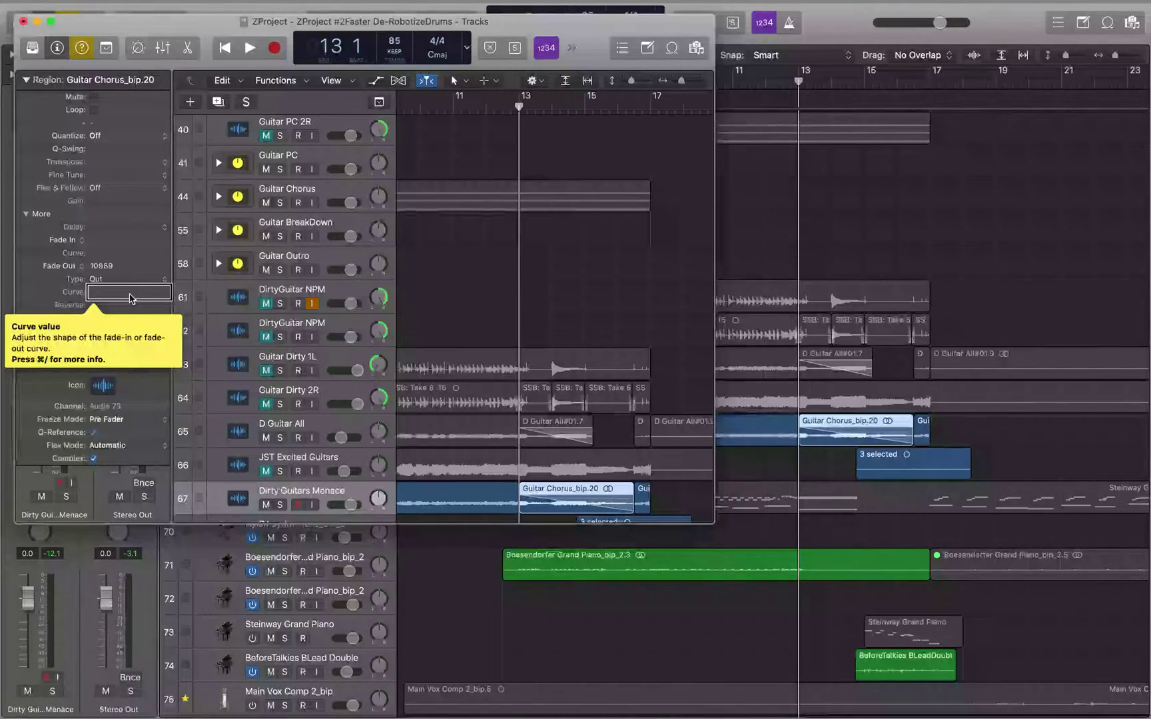
Step: Enter a 4989 fade-out length on Guitar Chorus_bip.20 and audition the chorus from bar 13
{"action": "double_click", "coordinate": [130, 266]}
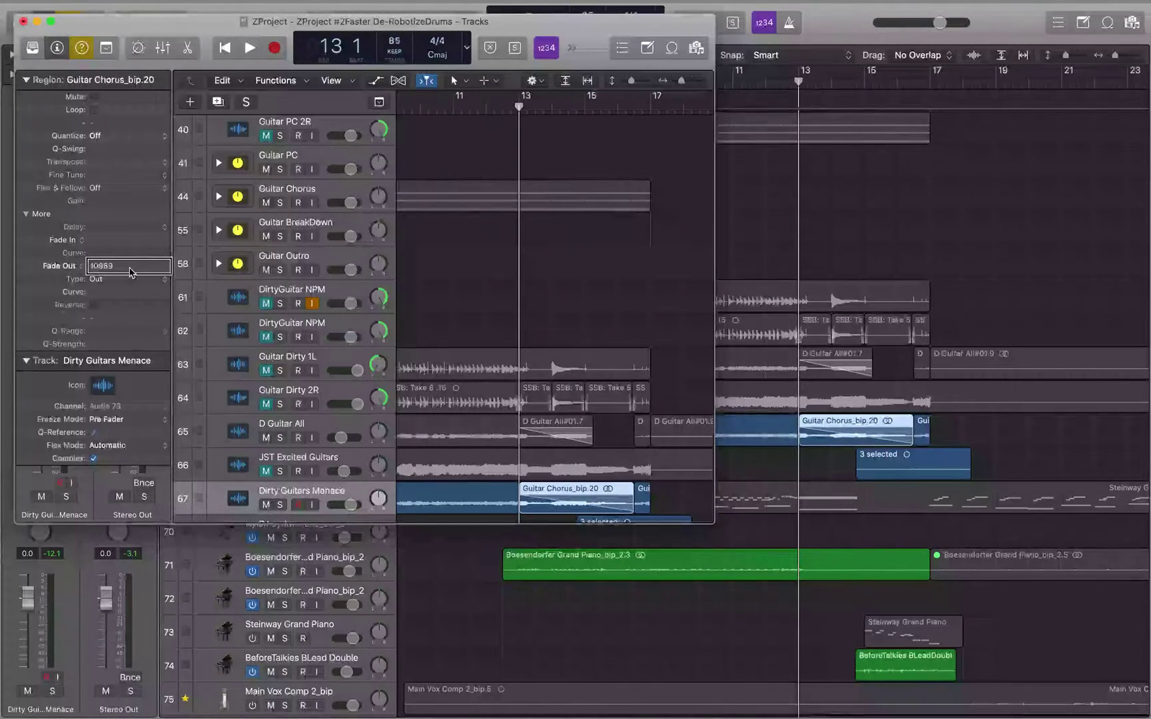
{"action": "type", "text": "4989"}
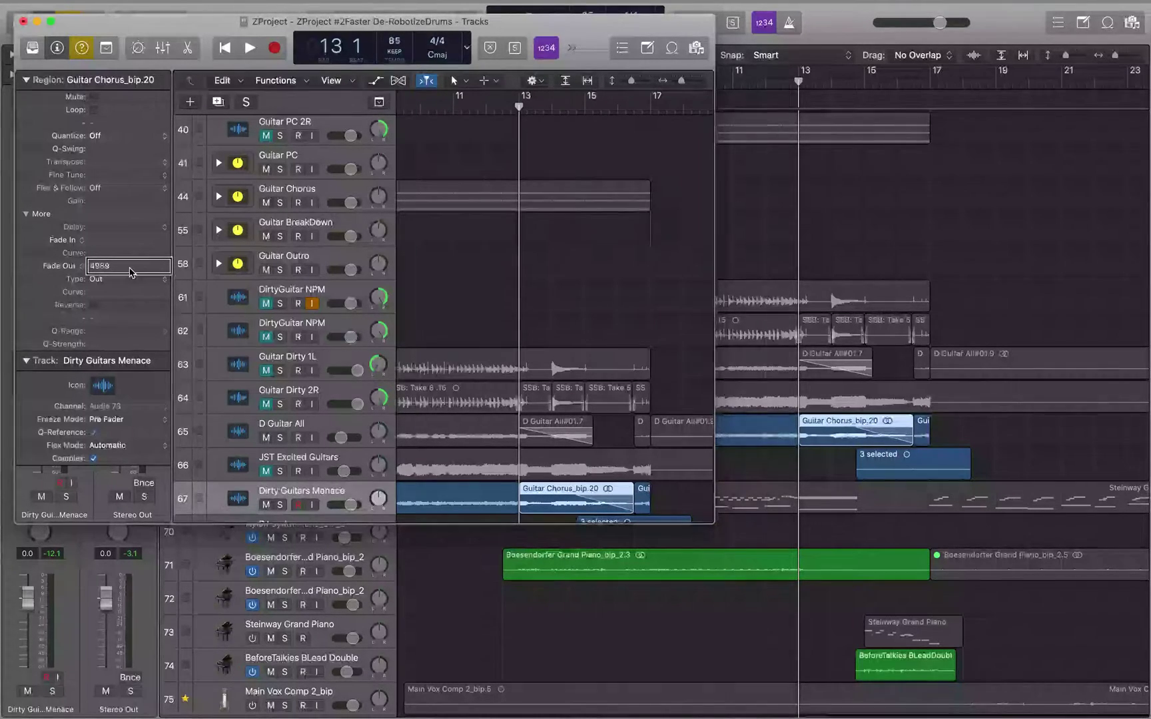
{"action": "key", "text": "BackSpace"}
{"action": "key", "text": "BackSpace"}
{"action": "key", "text": "BackSpace"}
{"action": "key", "text": "BackSpace"}
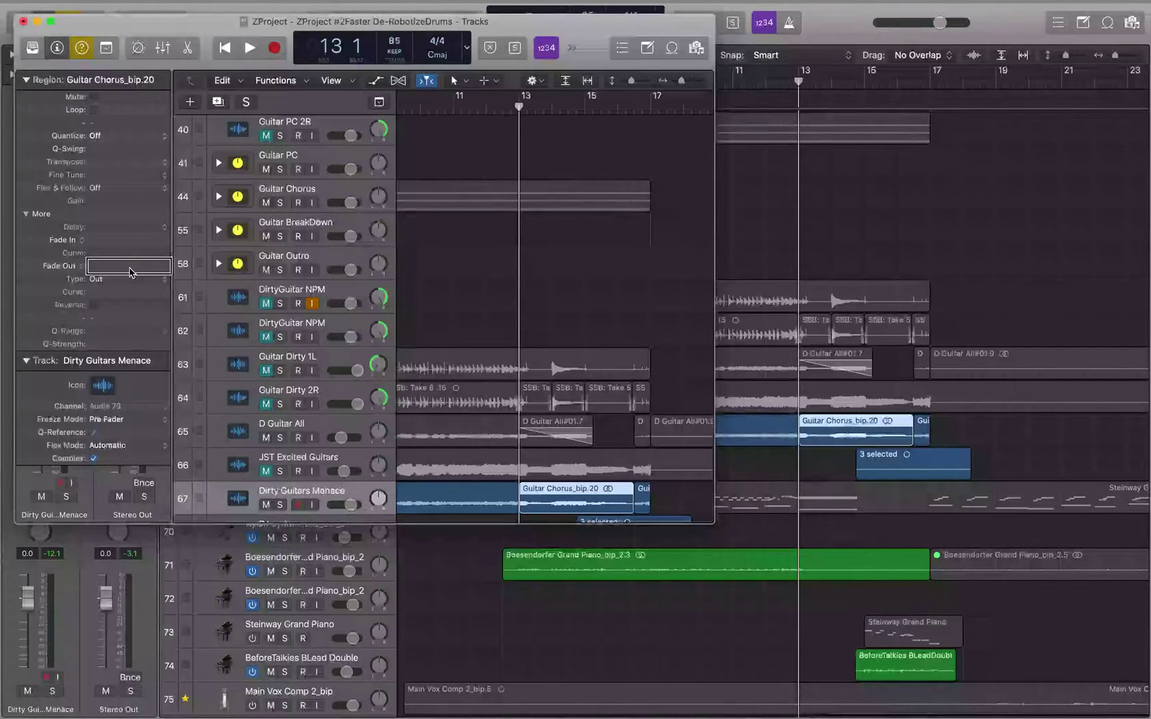
{"action": "key", "text": "space"}
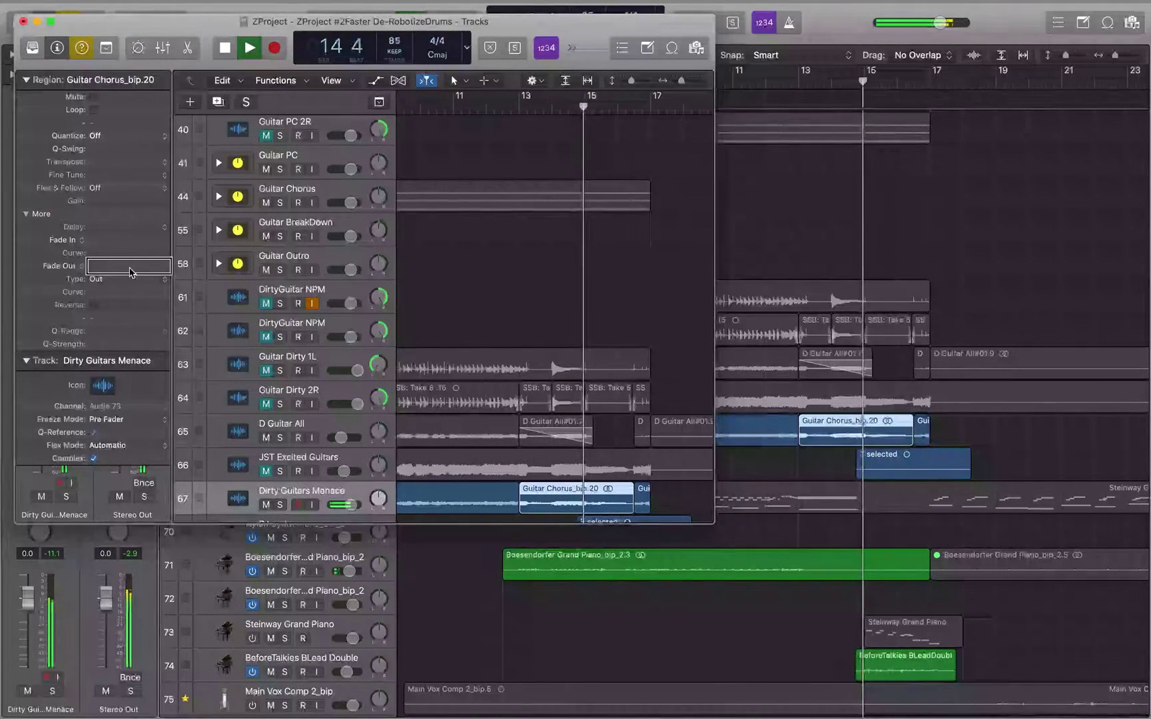
{"action": "key", "text": "space"}
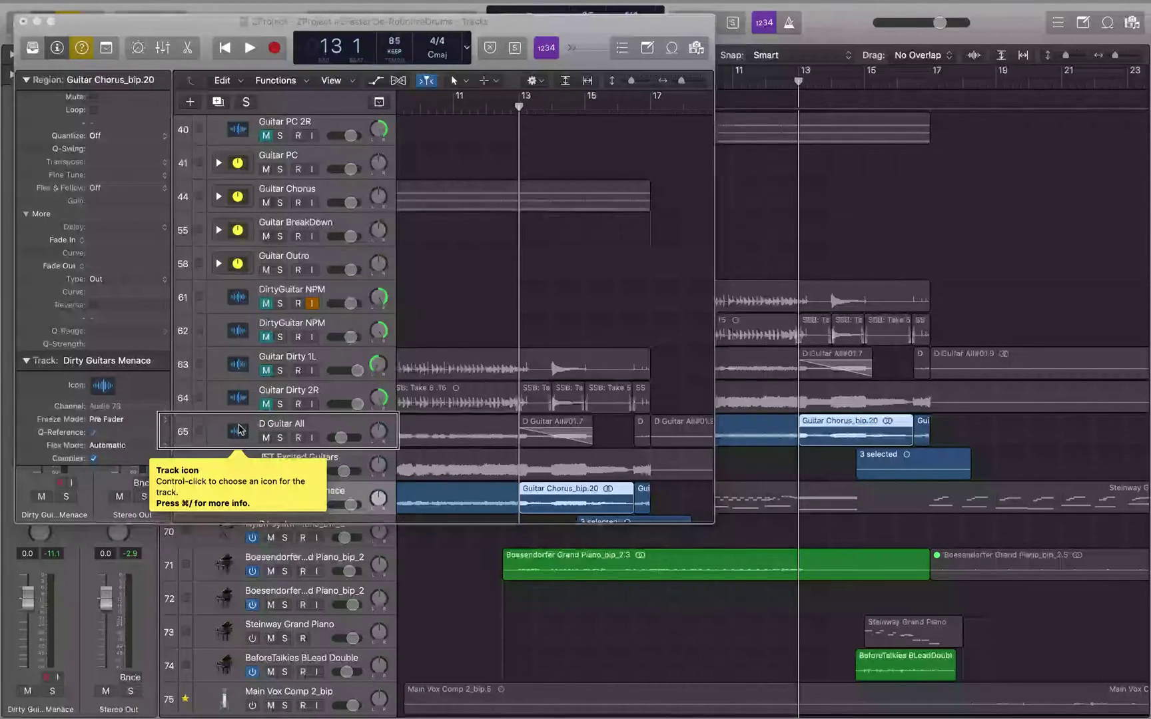
Step: Split the Guitar Chorus regions at bar 15 and delete the section after the split
{"action": "key", "text": "period"}
{"action": "key", "text": "period"}
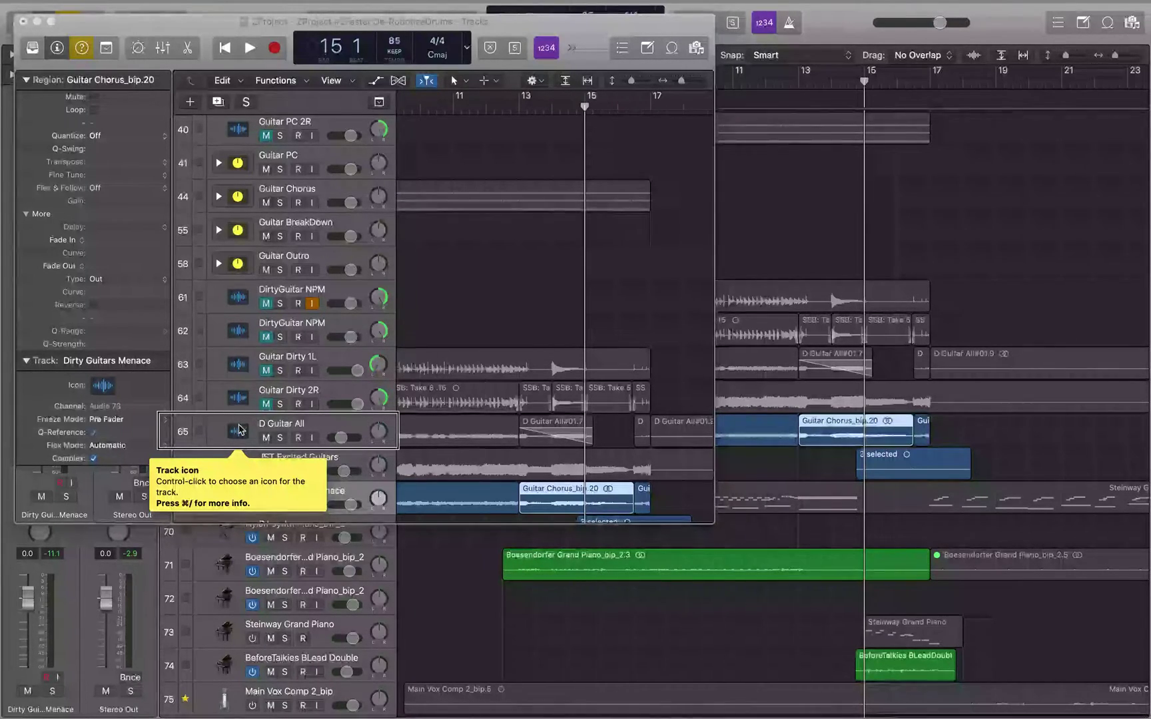
{"action": "key", "text": "super+t"}
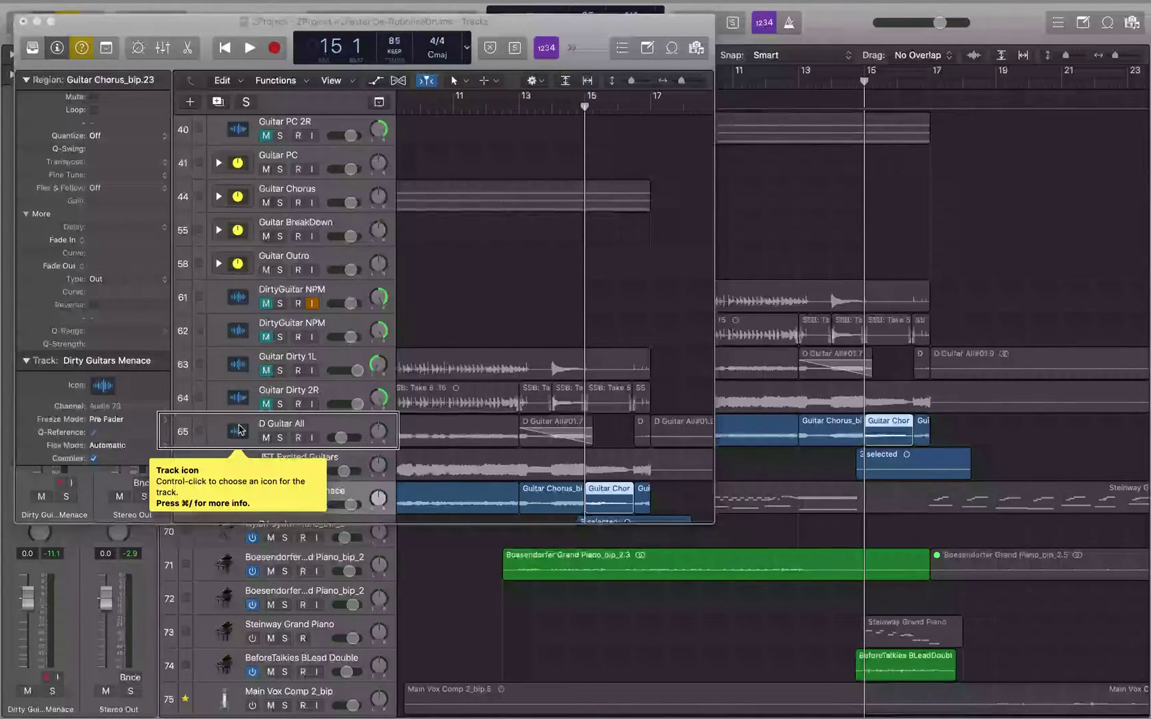
{"action": "key", "text": "."}
{"action": "key", "text": "Delete"}
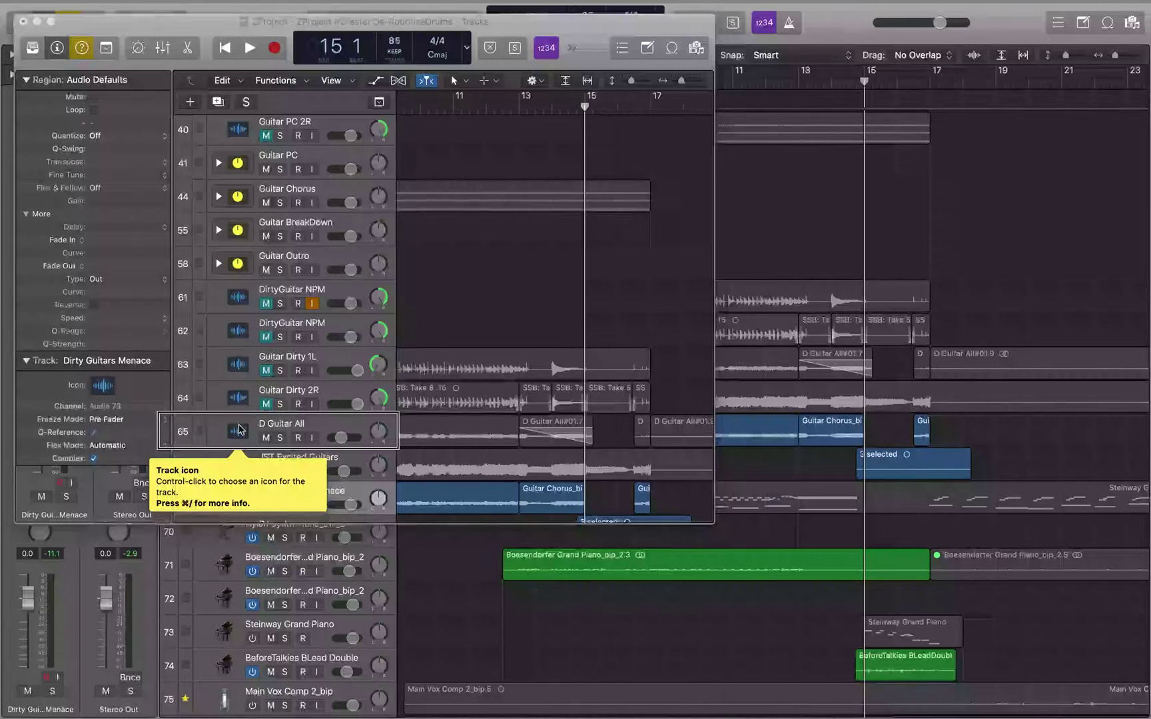
Step: Reselect the preceding Guitar Chorus regions and locate the playhead at their start
{"action": "key", "text": "Right"}
{"action": "key", "text": "Right"}
{"action": "key", "text": "Right"}
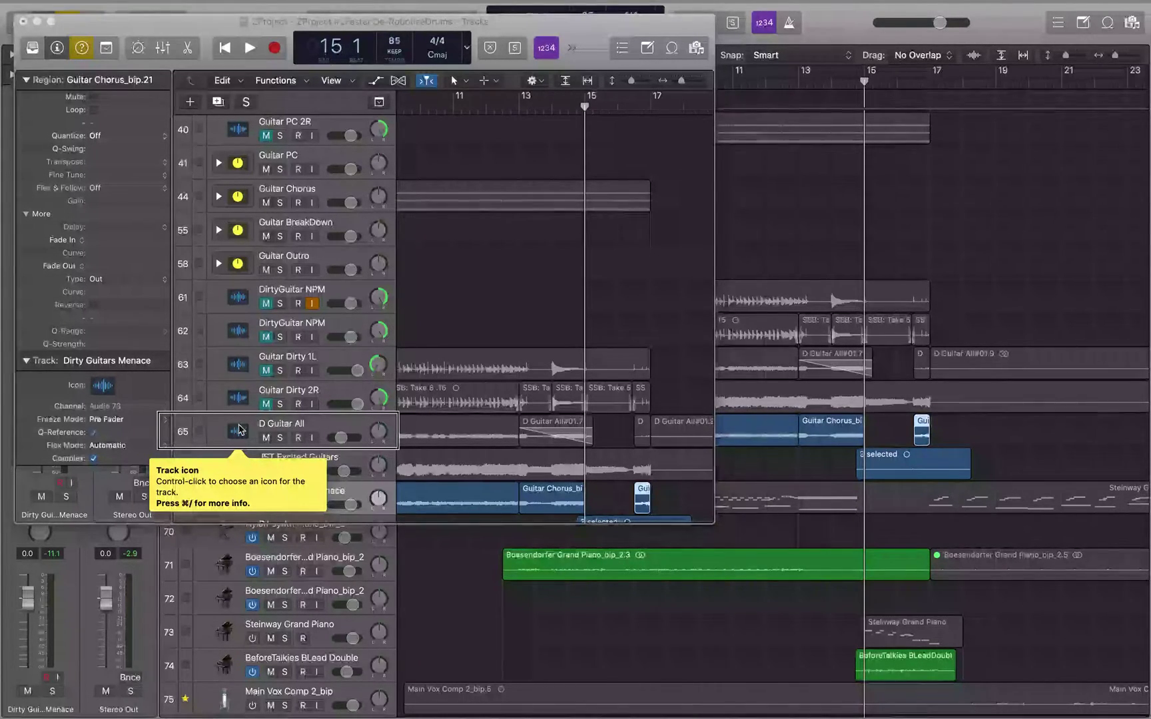
{"action": "key", "text": "shift+Home"}
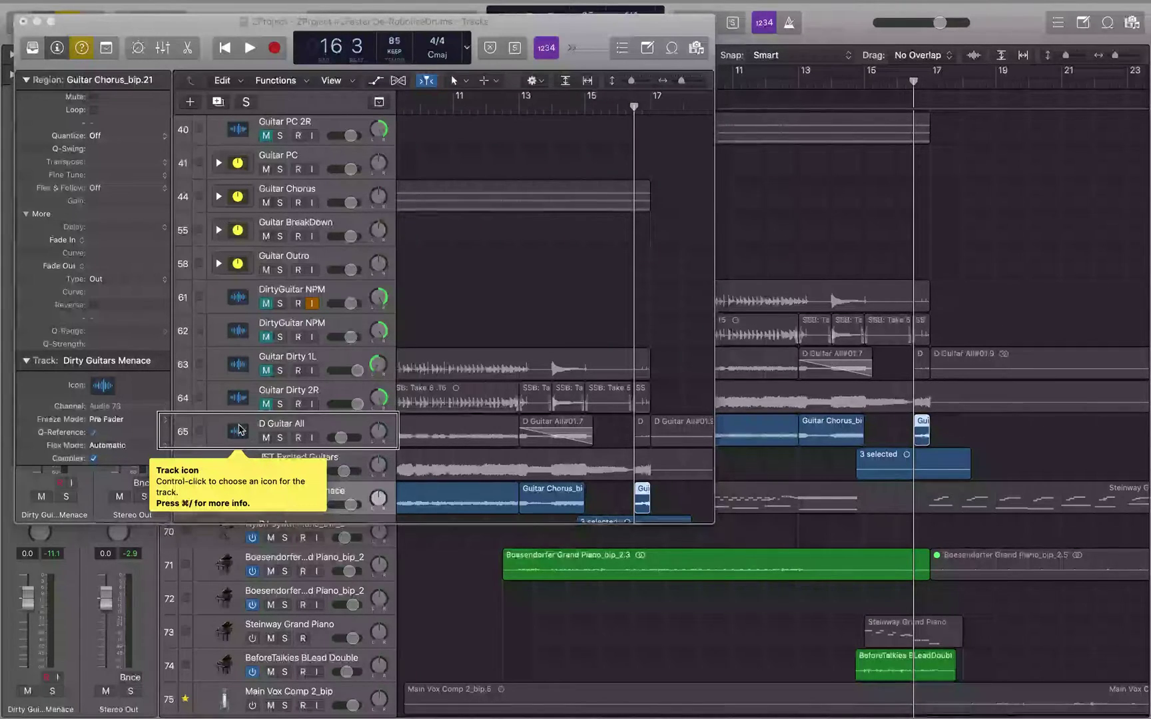
{"action": "key", "text": "Left"}
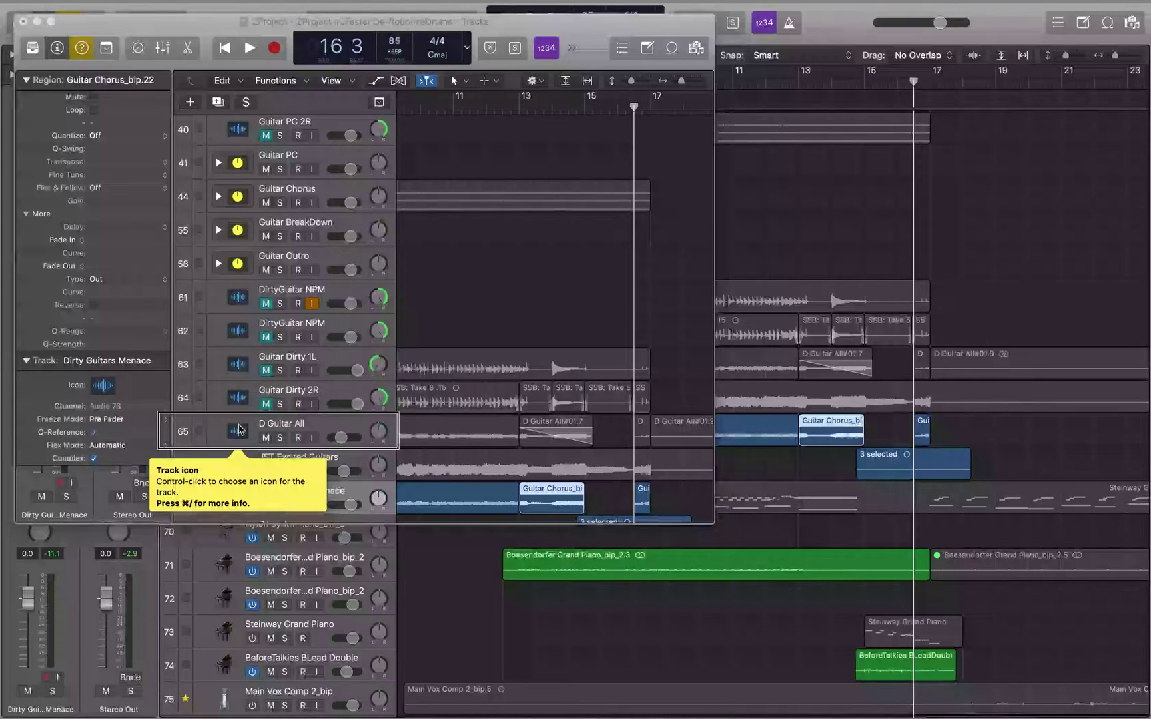
{"action": "key", "text": "shift+Home"}
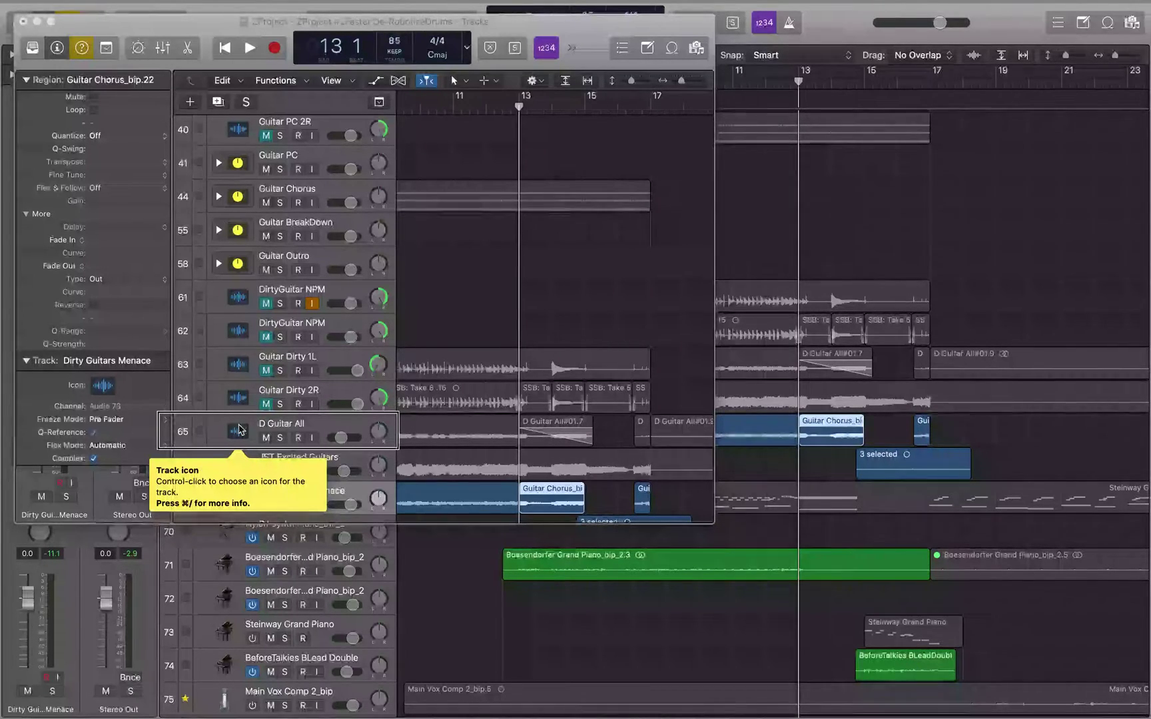
{"action": "key", "text": "shift+End"}
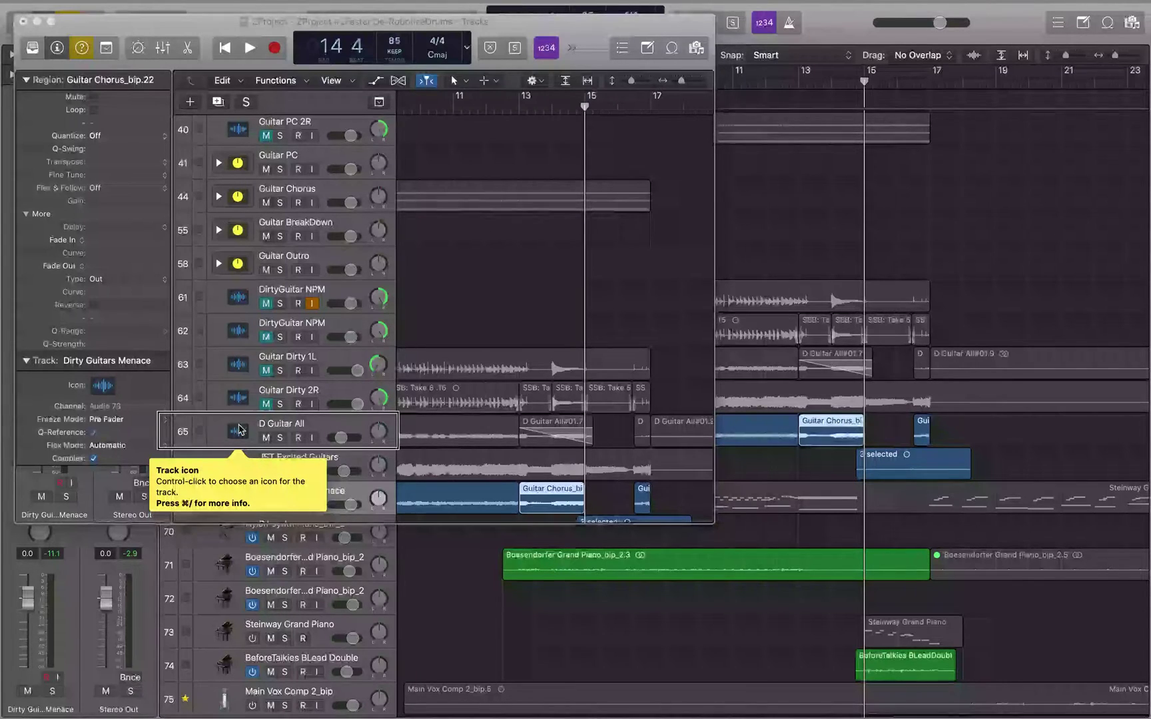
{"action": "key", "text": "shift+Home"}
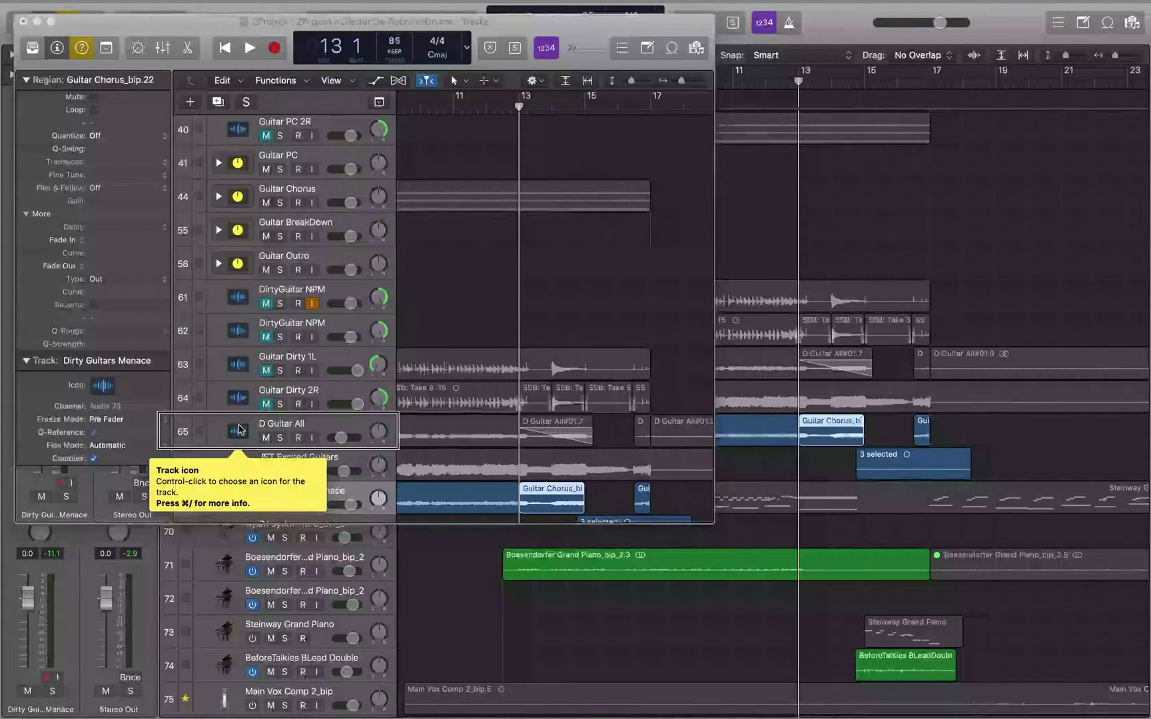
{"action": "left_click", "coordinate": [129, 271]}
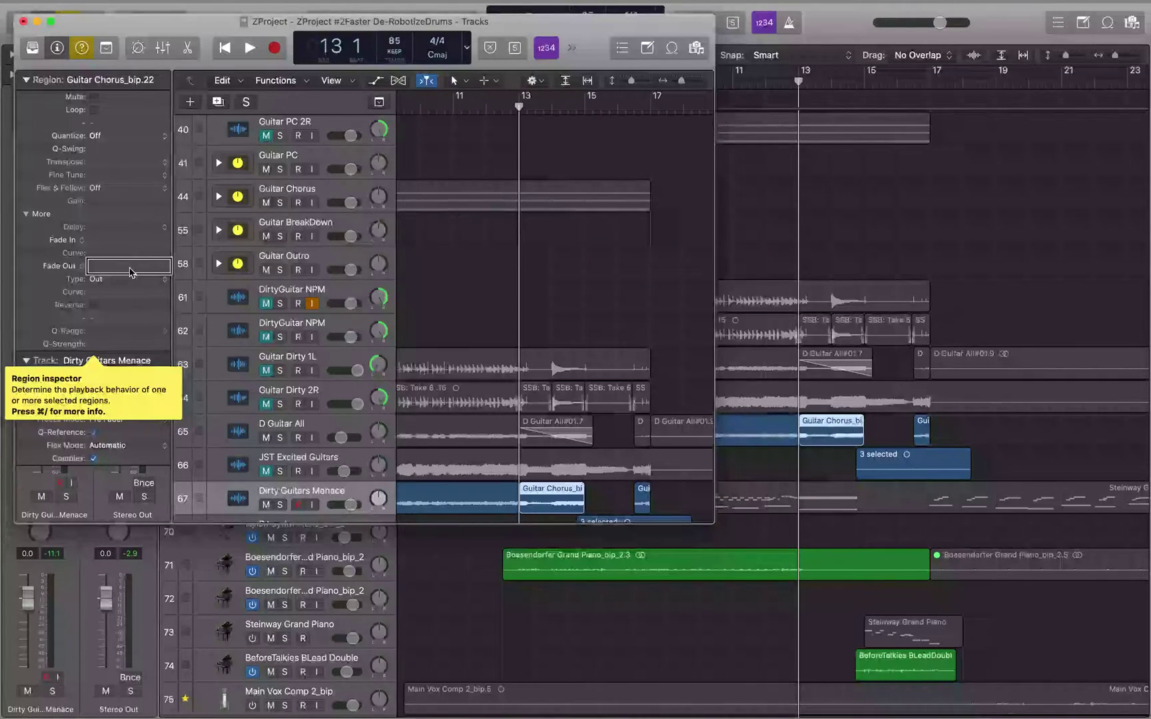
Step: Audition the Guitar Chorus_bip.22 fade-out at lengths of 4995 and 10989
{"action": "key", "text": "space"}
{"action": "key", "text": "space"}
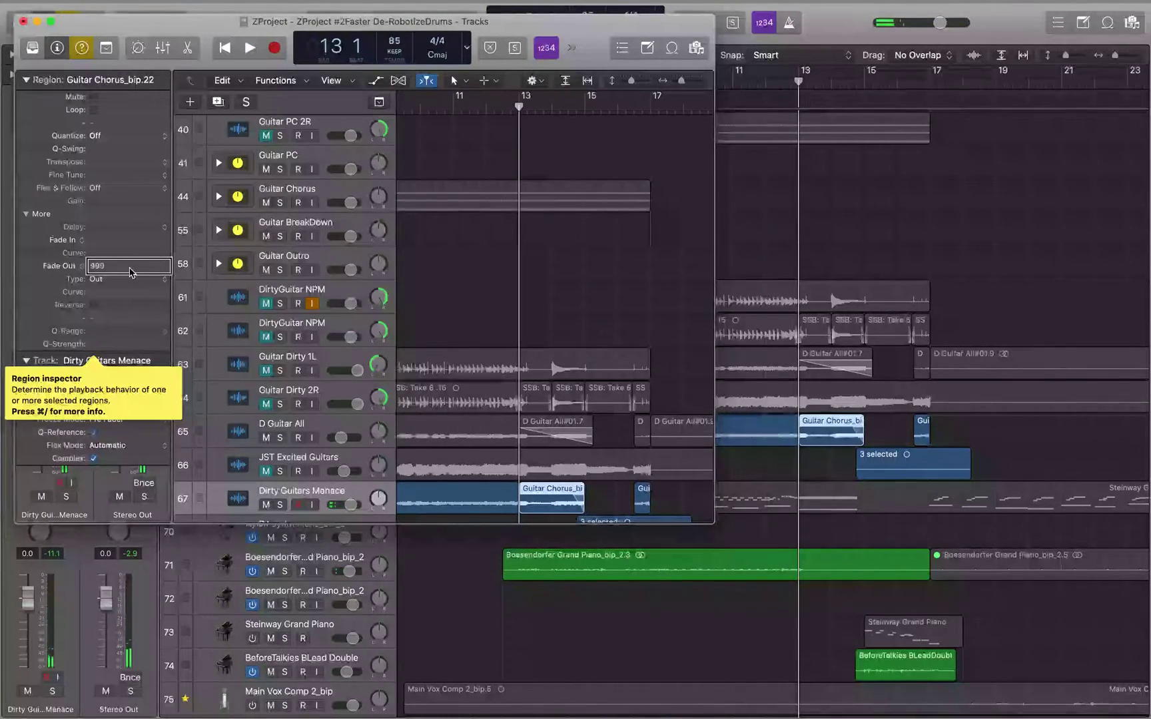
{"action": "type", "text": "4995"}
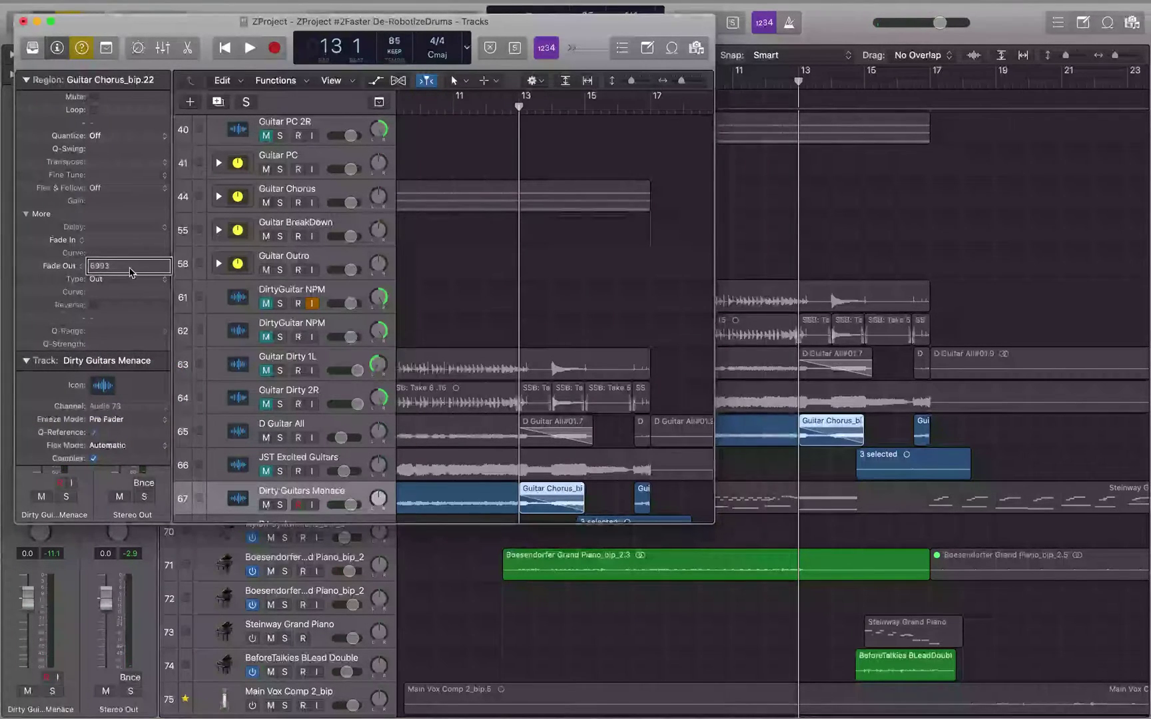
{"action": "key", "text": "BackSpace"}
{"action": "key", "text": "BackSpace"}
{"action": "key", "text": "BackSpace"}
{"action": "key", "text": "BackSpace"}
{"action": "type", "text": "10989"}
{"action": "key", "text": "space"}
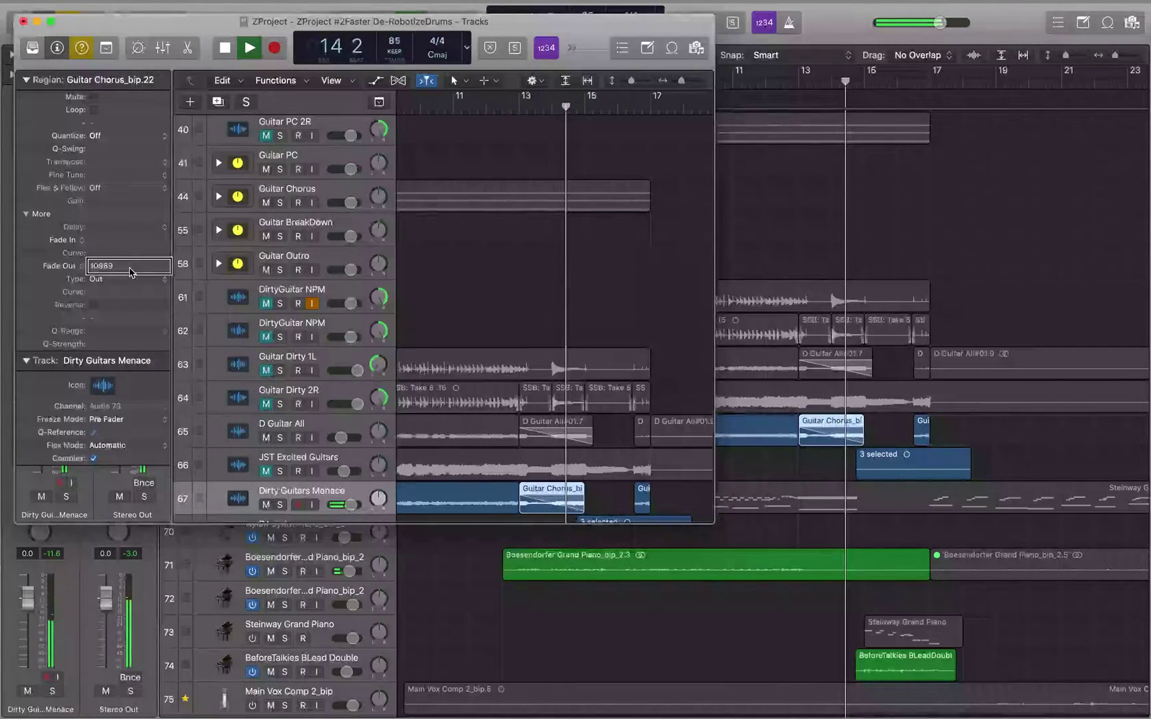
{"action": "key", "text": "space"}
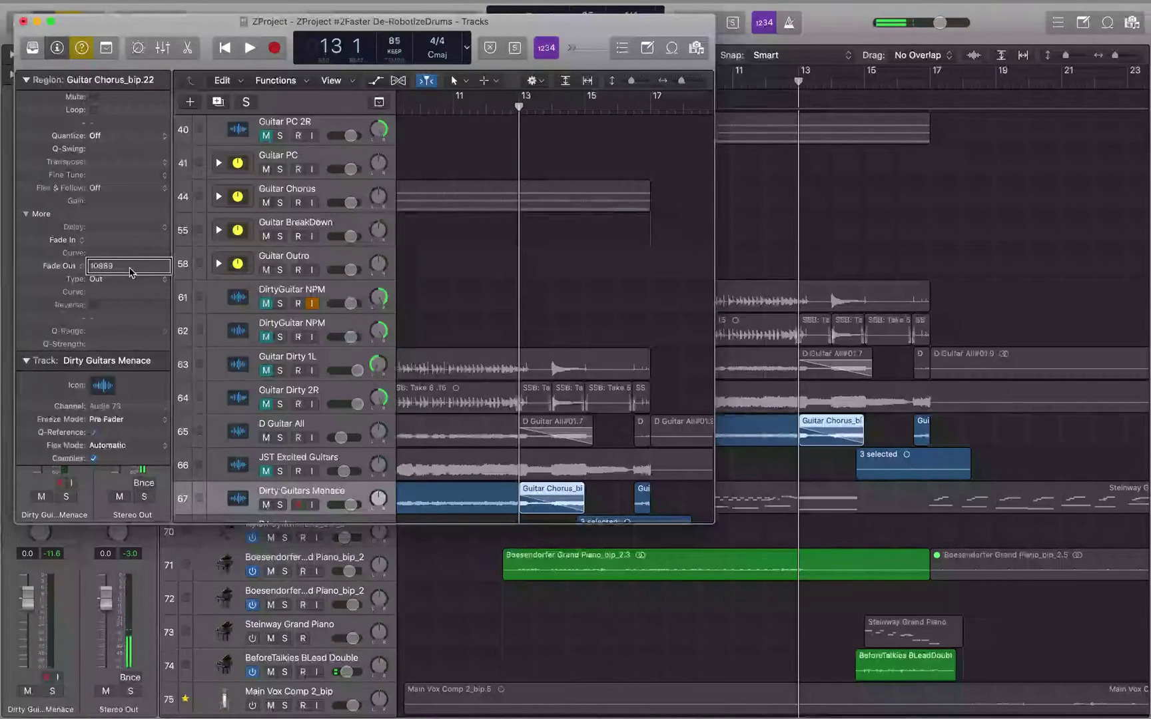
Step: Audition 6989 and 5989 fade-outs, settling on 5989, then stop playback
{"action": "type", "text": "6989"}
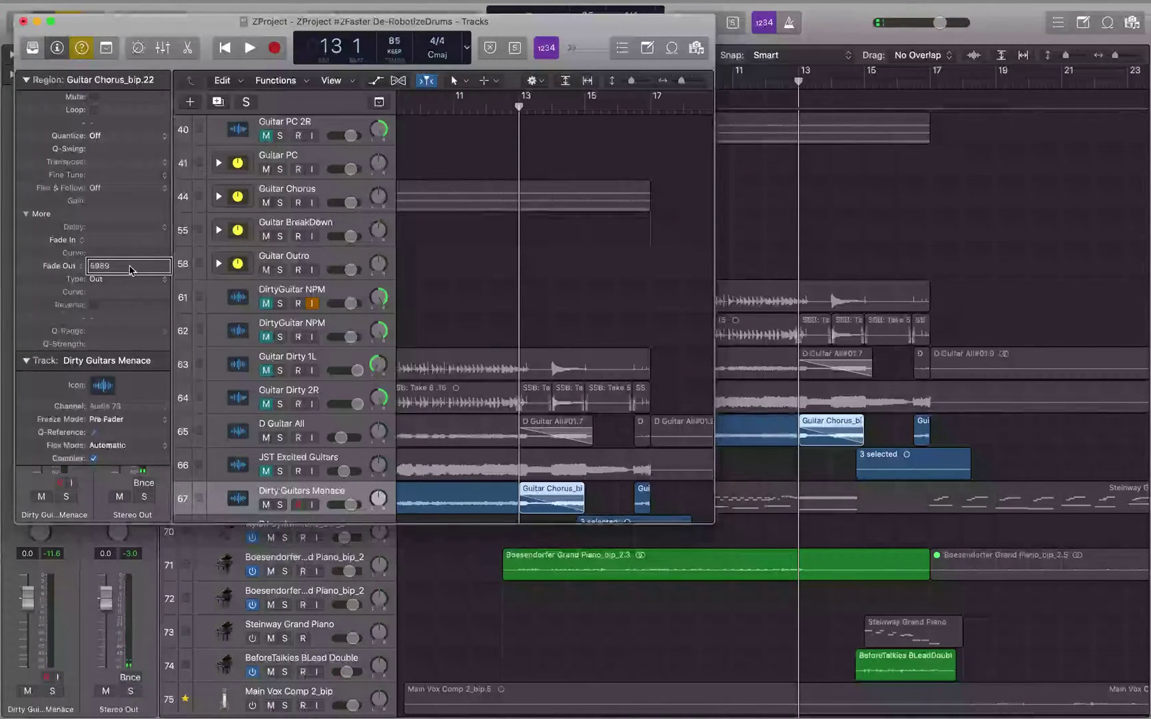
{"action": "key", "text": "space"}
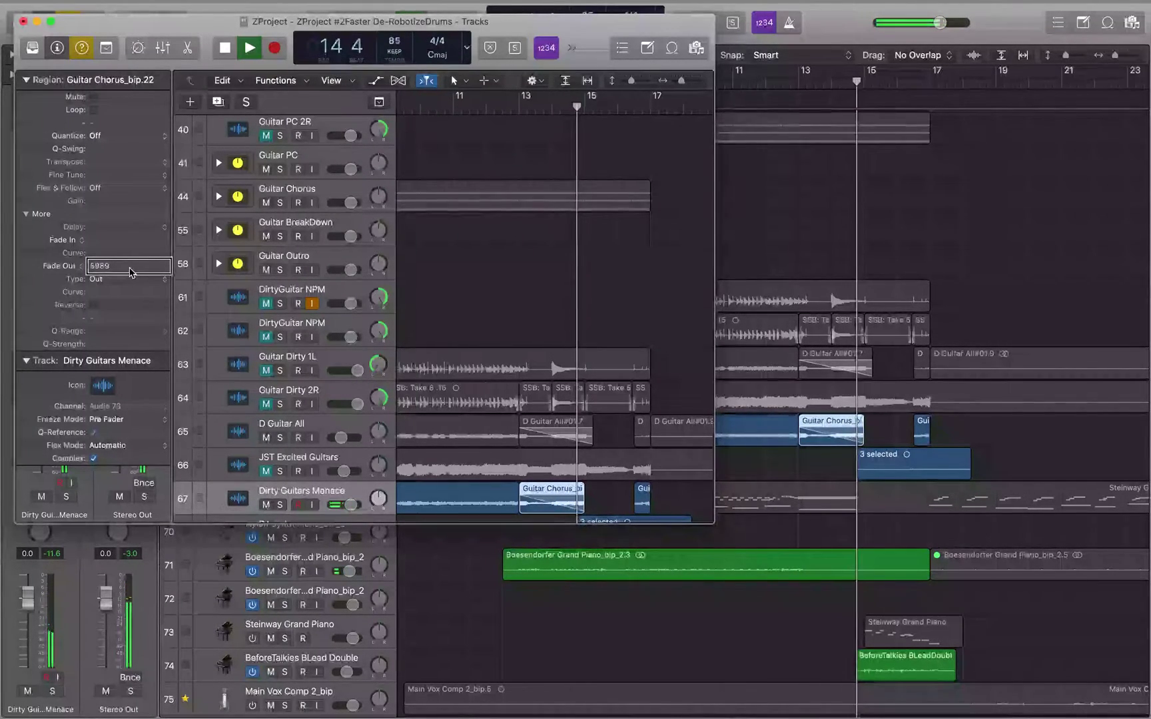
{"action": "key", "text": "space"}
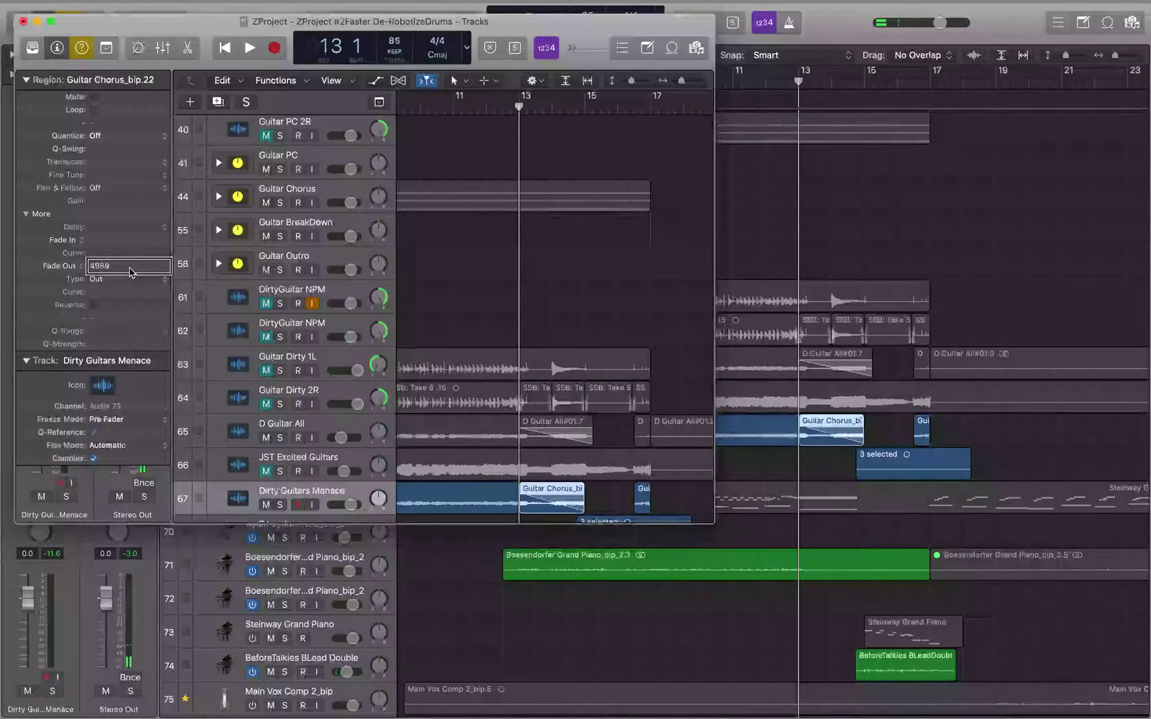
{"action": "key", "text": "space"}
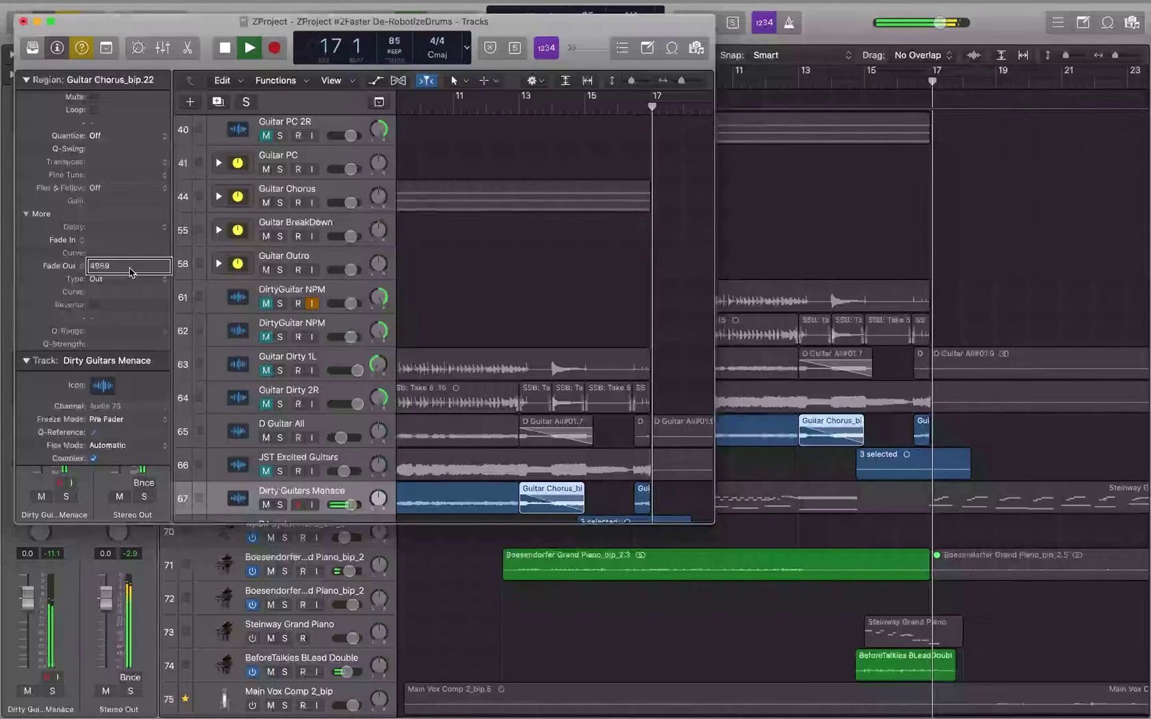
{"action": "key", "text": "space"}
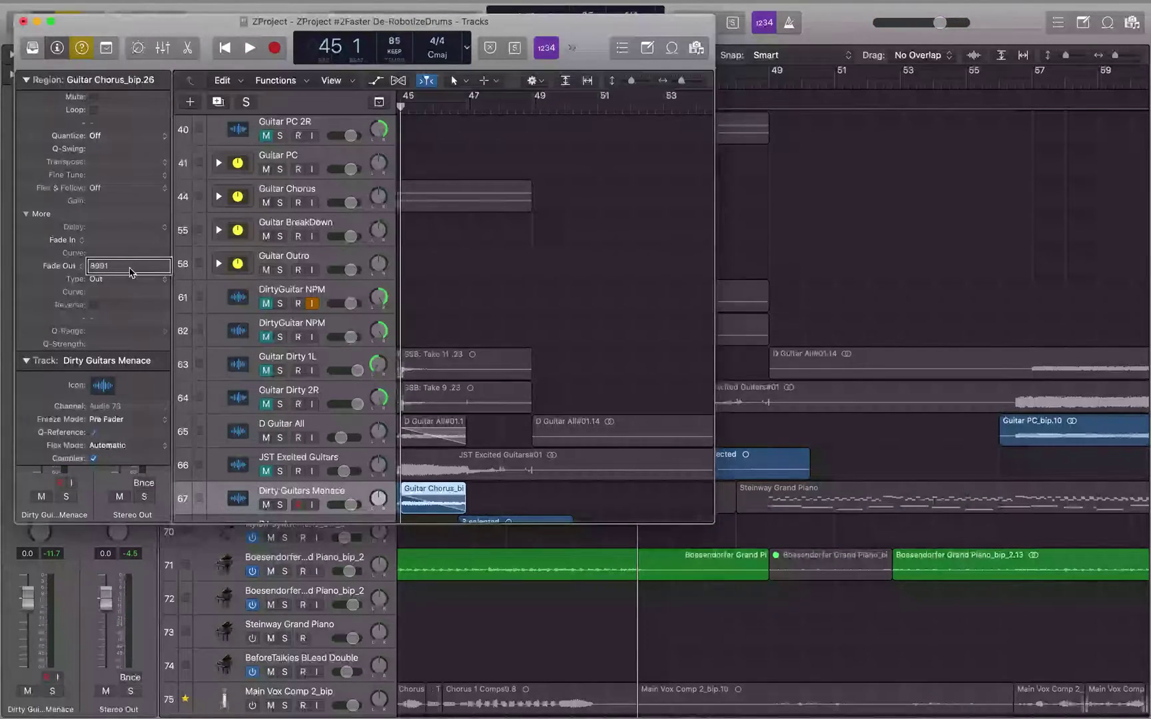